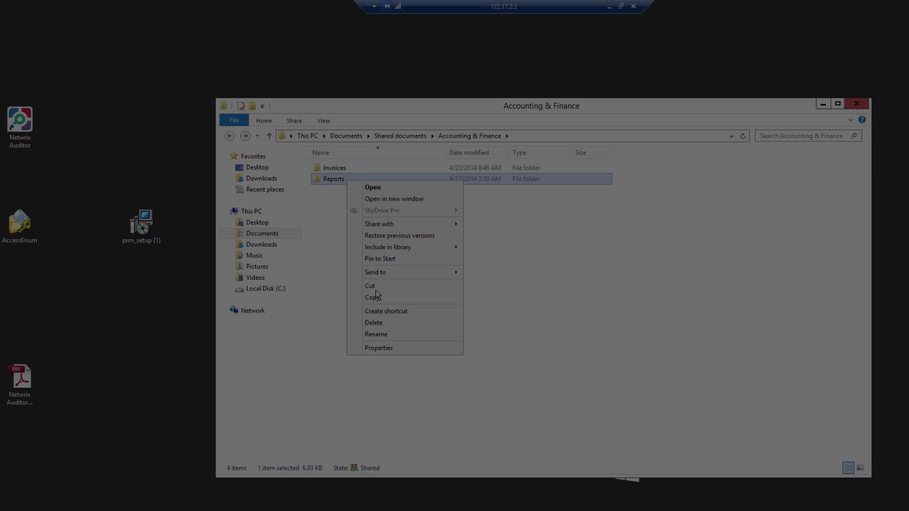
Delete the Cash2013 workbook from the Accounting & Finance Reports folder
{"action": "left_click", "coordinate": [330, 328]}
{"action": "double_click", "coordinate": [345, 184]}
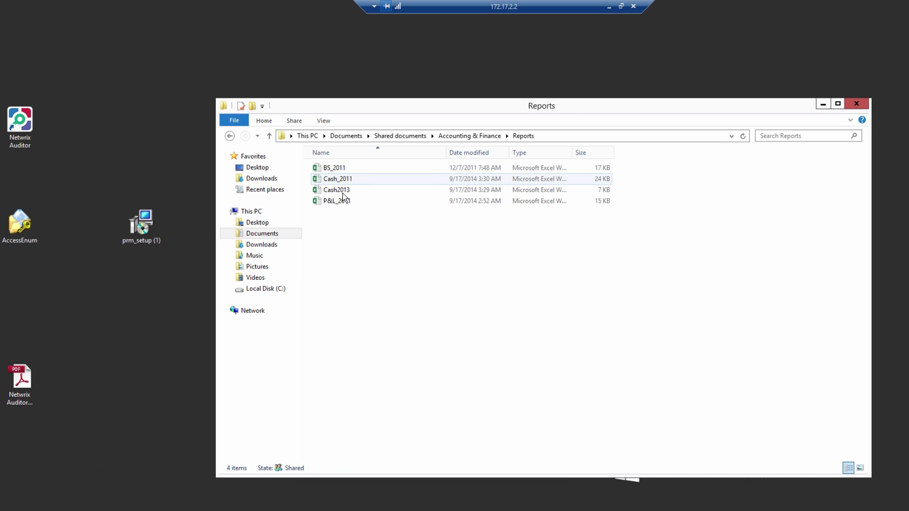
{"action": "left_click", "coordinate": [349, 191]}
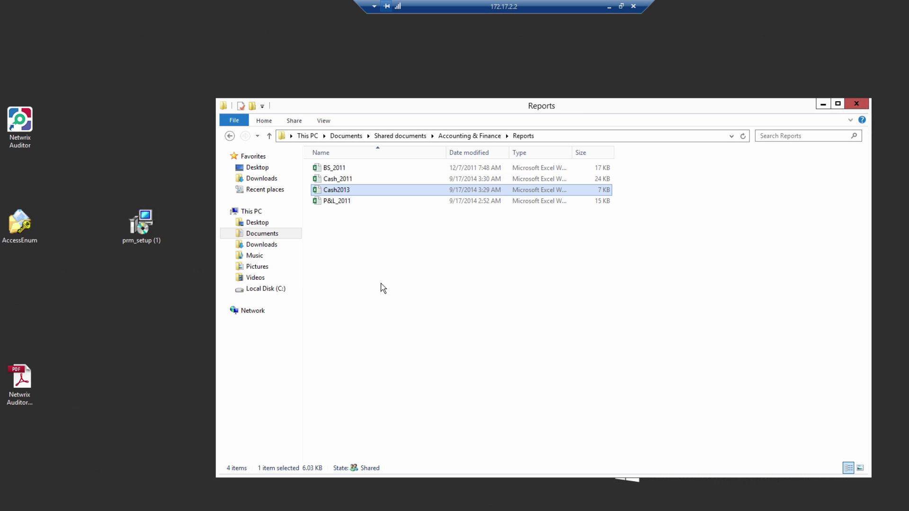
{"action": "key", "text": "Delete"}
Open Cash_2011 and enter 1000000 as the Jan-05 Total Cash Available in C11
{"action": "left_click", "coordinate": [349, 179]}
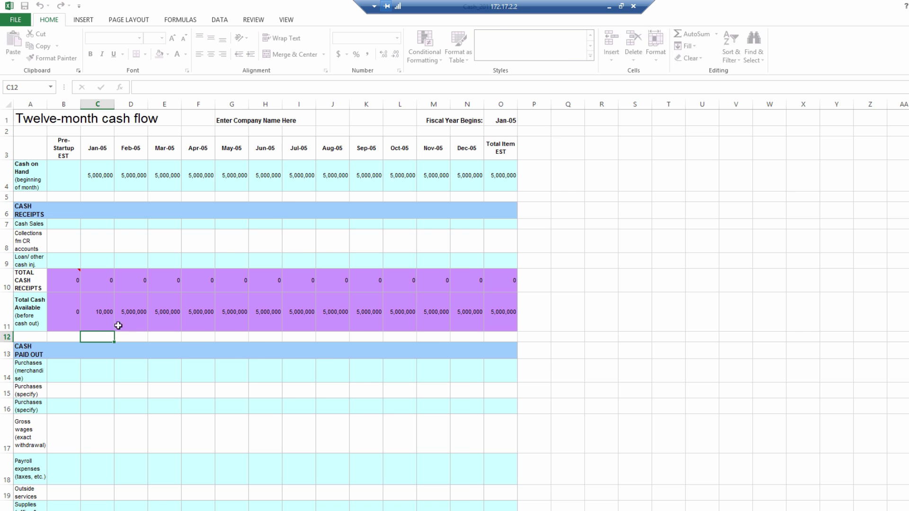
{"action": "left_click", "coordinate": [102, 317]}
{"action": "type", "text": "1000000"}
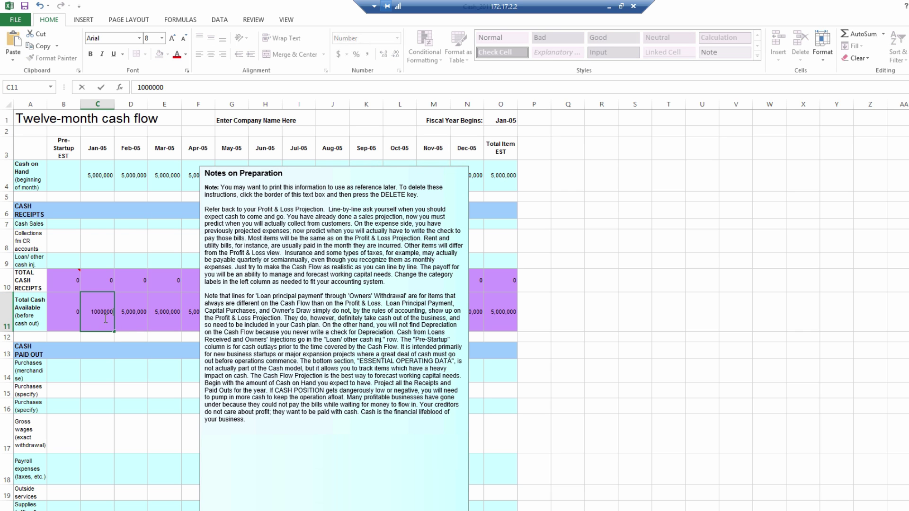
{"action": "key", "text": "Return"}
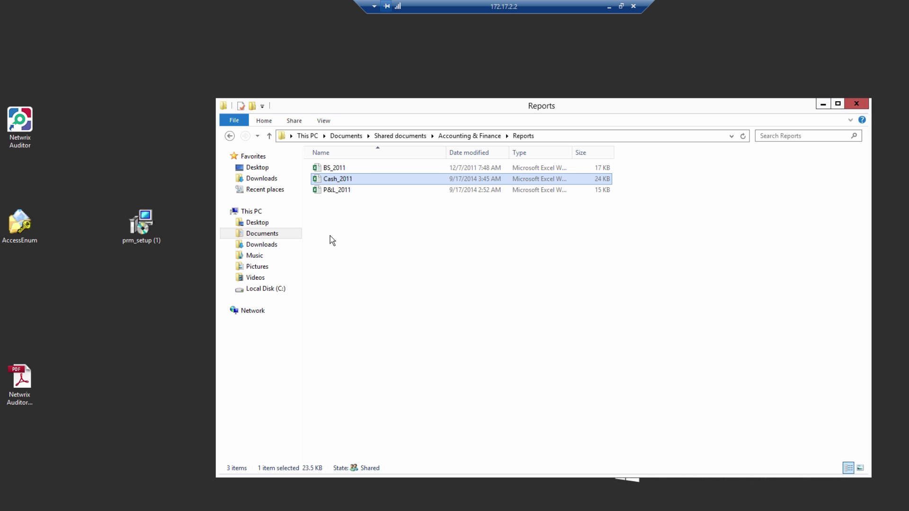
Create a blank Microsoft Excel Worksheet in Reports and name it cash2012
{"action": "right_click", "coordinate": [333, 217]}
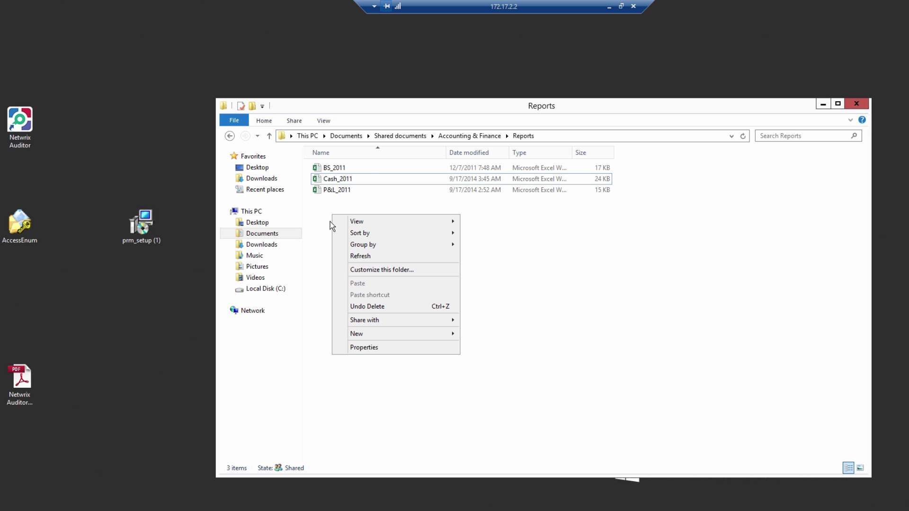
{"action": "mouse_move", "coordinate": [382, 334]}
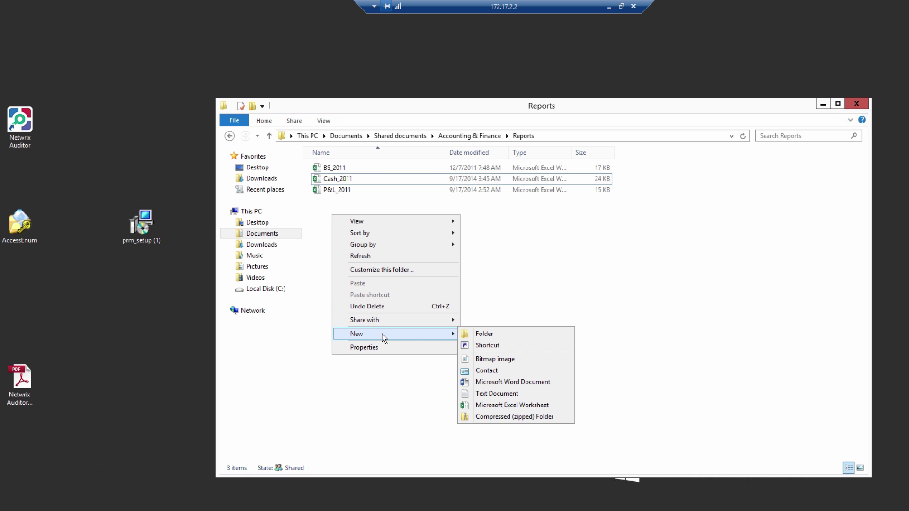
{"action": "left_click", "coordinate": [507, 406]}
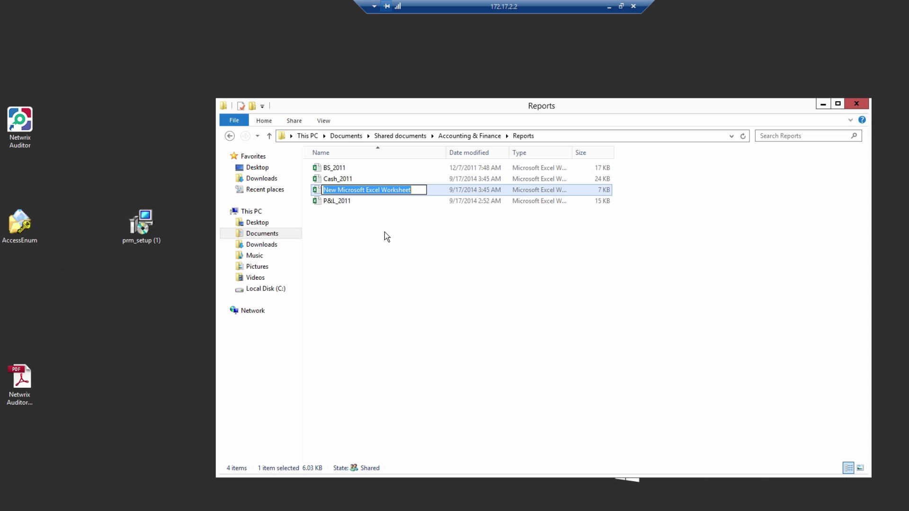
{"action": "type", "text": "cash2012"}
{"action": "key", "text": "Return"}
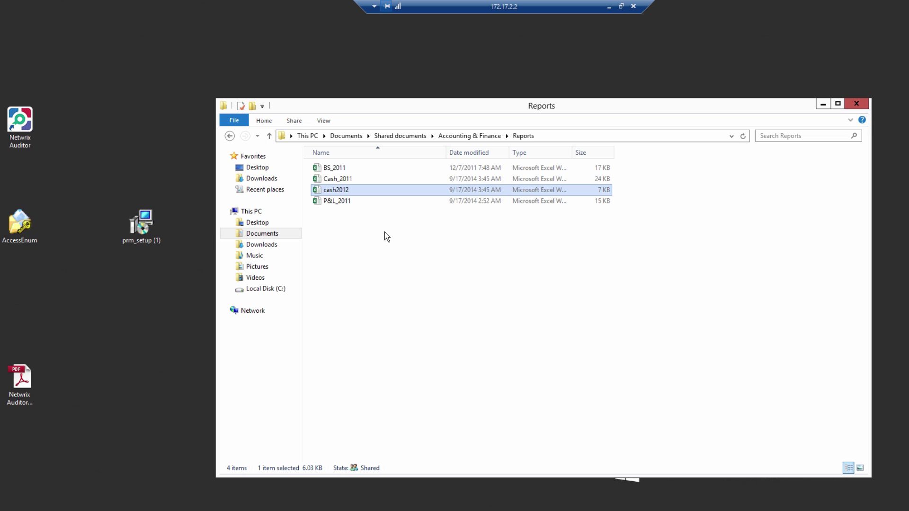
Open the Advanced Security Settings for P&L_2011 from its Properties Security tab
{"action": "right_click", "coordinate": [332, 202]}
{"action": "left_click", "coordinate": [378, 377]}
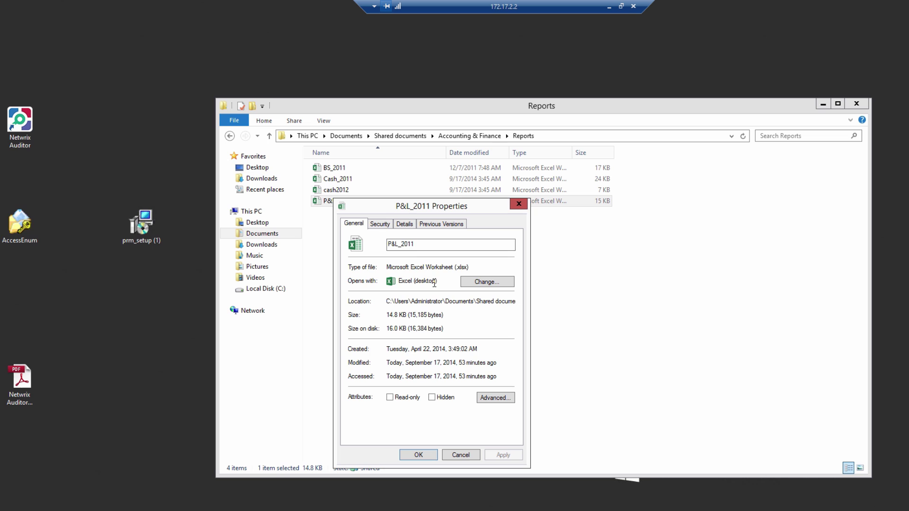
{"action": "left_click", "coordinate": [380, 224]}
{"action": "left_click", "coordinate": [493, 417]}
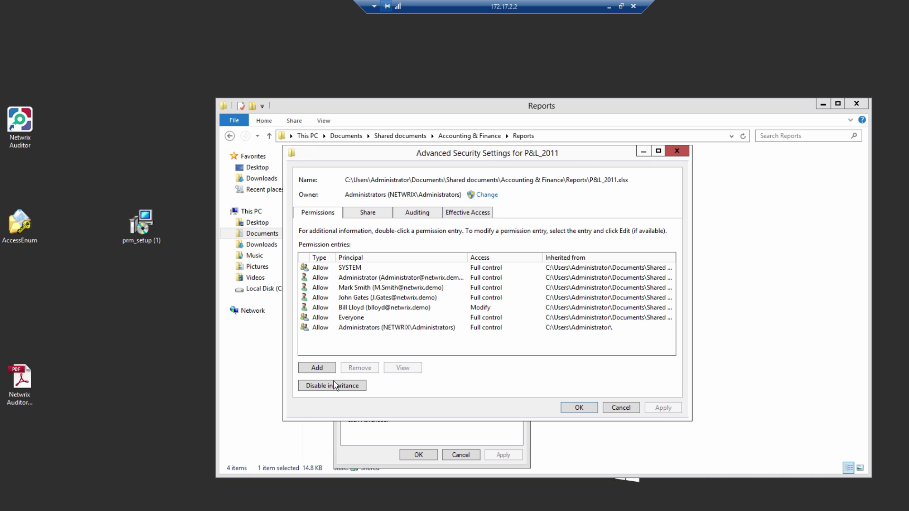
Add an Allow Full control entry for the chosen domain user and confirm all dialogs
{"action": "left_click", "coordinate": [327, 368]}
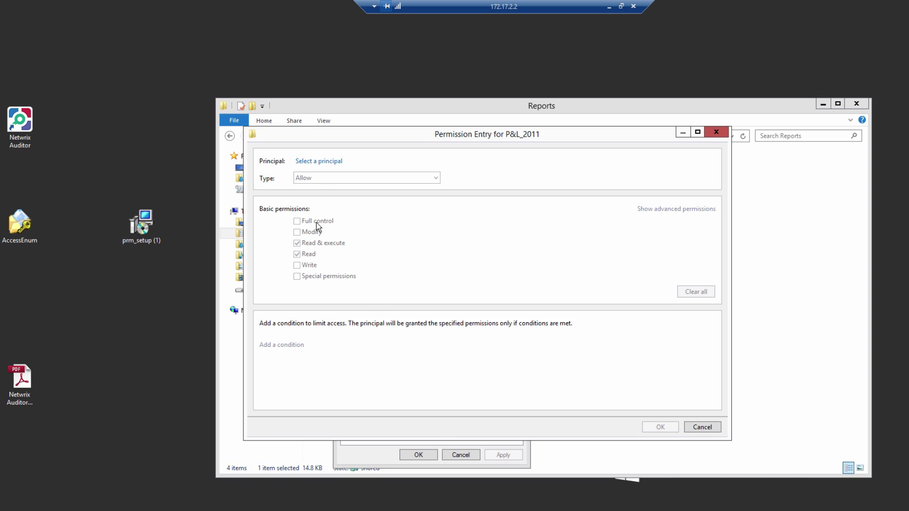
{"action": "left_click", "coordinate": [318, 162]}
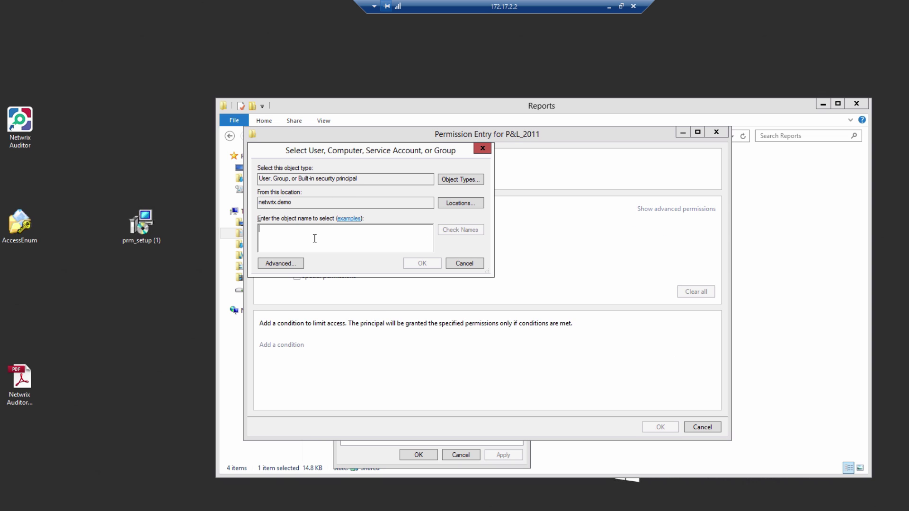
{"action": "type", "text": "b"}
{"action": "left_click", "coordinate": [465, 231]}
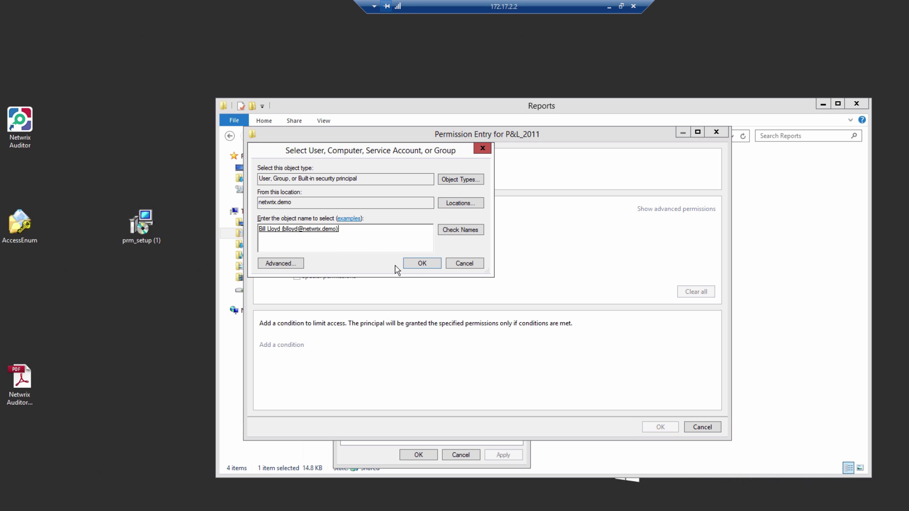
{"action": "left_click", "coordinate": [418, 264]}
{"action": "left_click", "coordinate": [297, 221]}
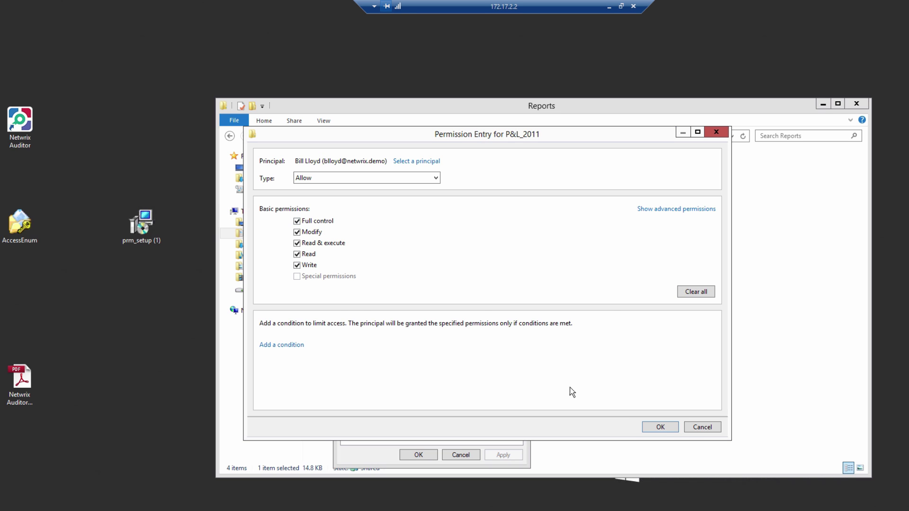
{"action": "left_click", "coordinate": [663, 431]}
{"action": "left_click", "coordinate": [579, 465]}
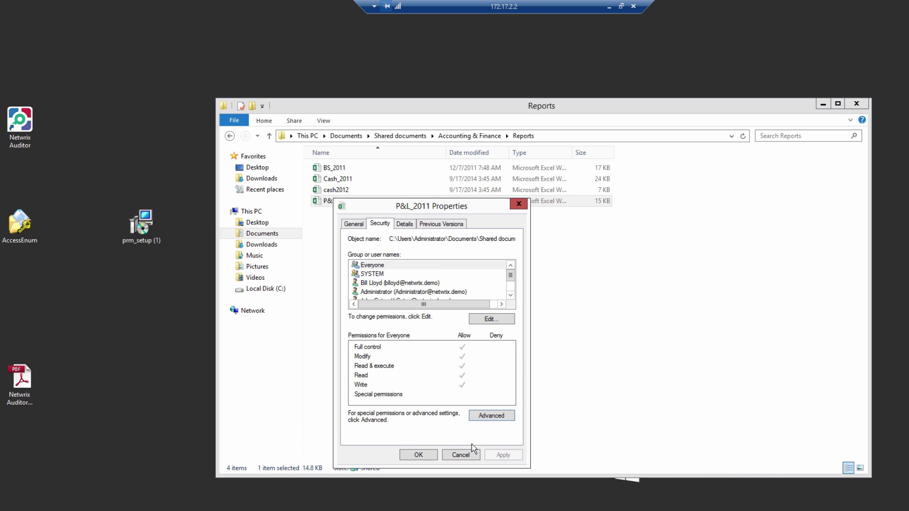
{"action": "left_click", "coordinate": [411, 457]}
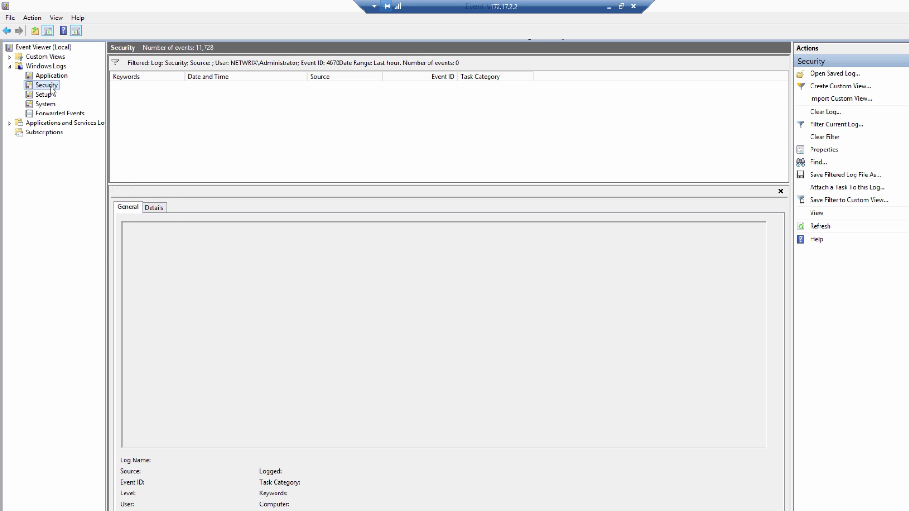
Clear the User field in the Security log filter so 4670 events show for all users
{"action": "right_click", "coordinate": [51, 88]}
{"action": "left_click", "coordinate": [101, 140]}
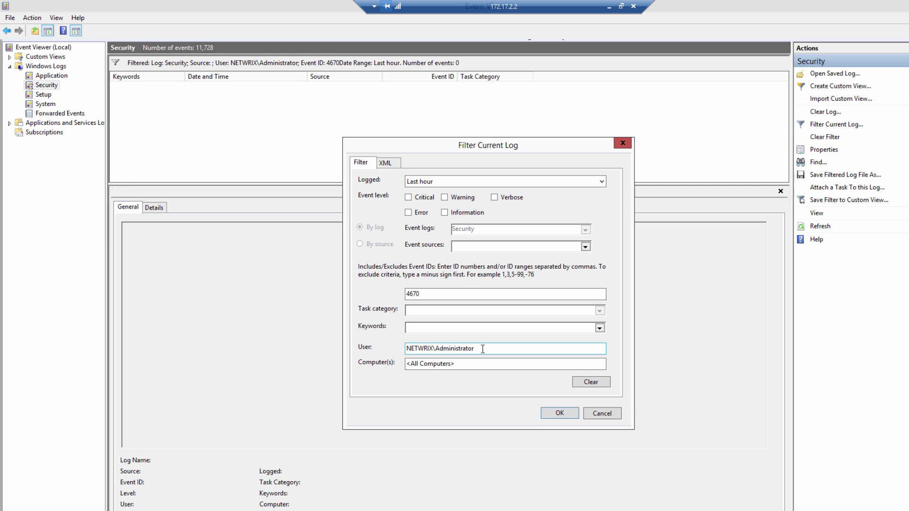
{"action": "left_click_drag", "start_coordinate": [482, 349], "coordinate": [340, 347]}
{"action": "key", "text": "BackSpace"}
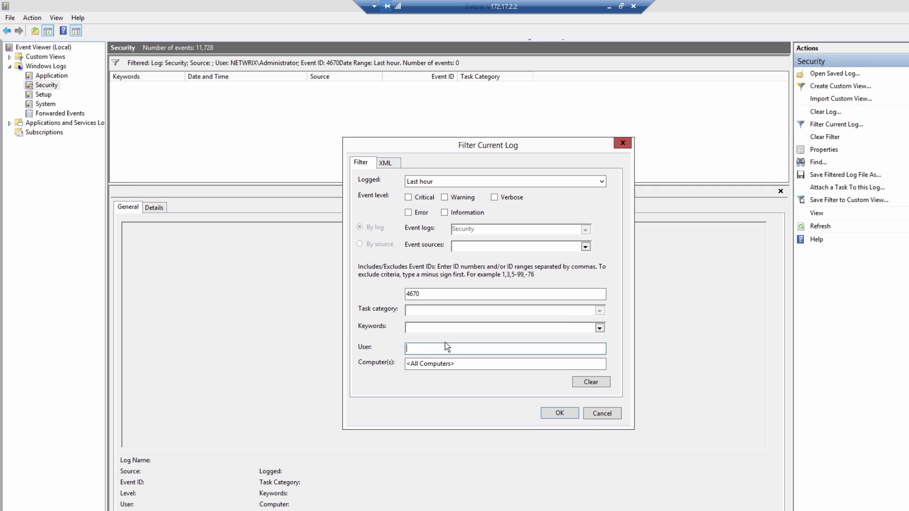
{"action": "left_click", "coordinate": [559, 414]}
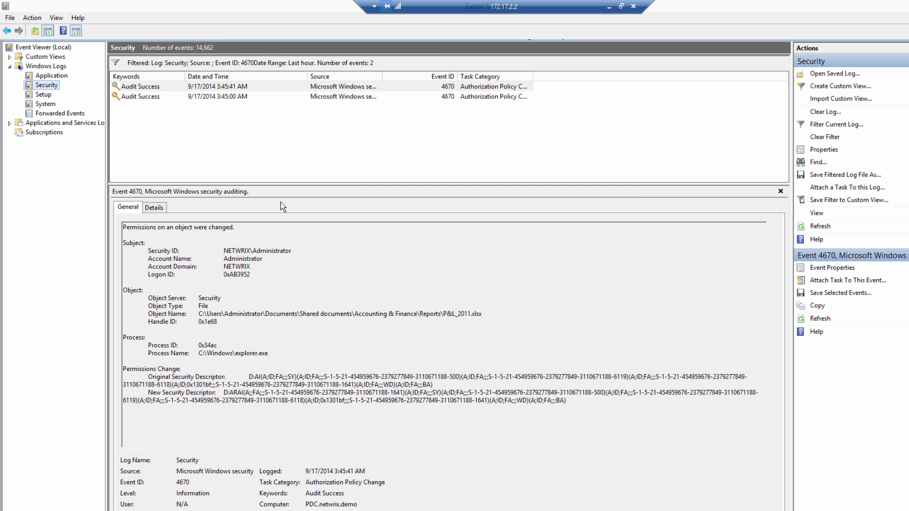
Inspect both P&L_2011.xlsx Event ID 4670 permission-change events
{"action": "left_click", "coordinate": [206, 96]}
{"action": "left_click", "coordinate": [209, 87]}
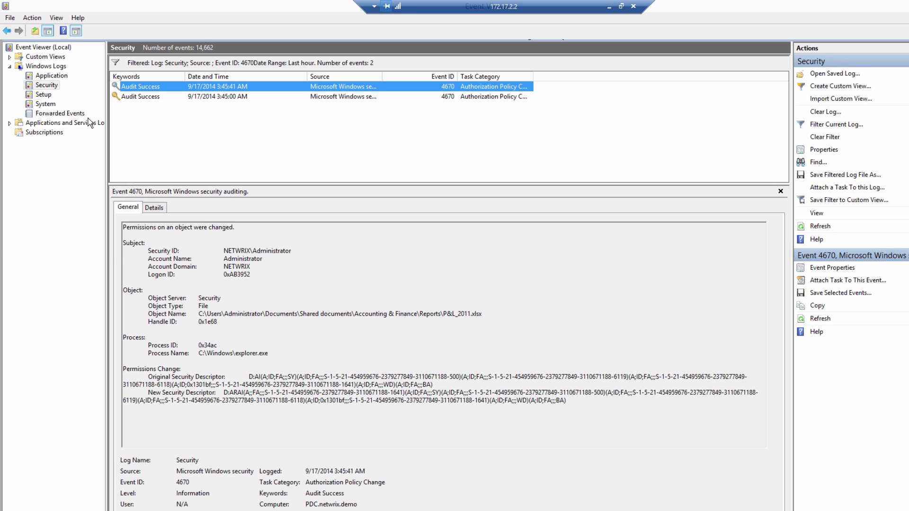
{"action": "right_click", "coordinate": [52, 86]}
Change the Security log filter's Event ID from 4670 to 4663
{"action": "left_click", "coordinate": [94, 141]}
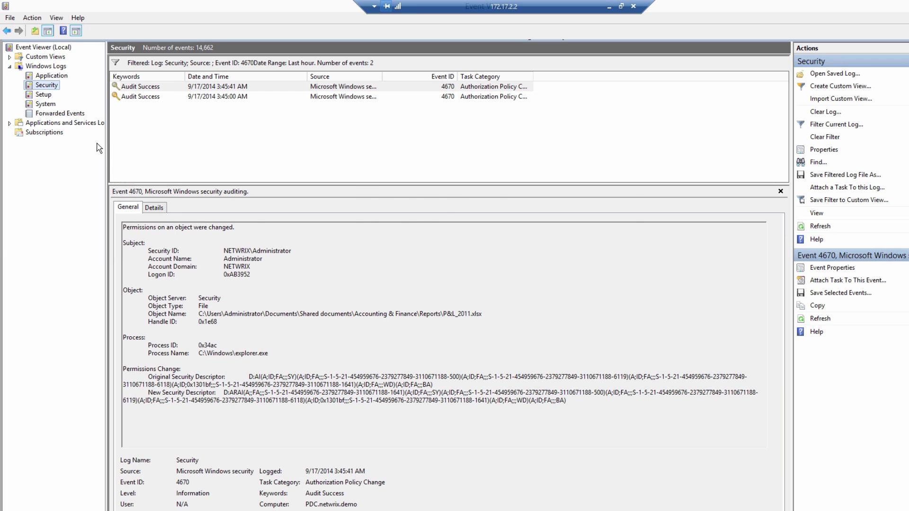
{"action": "left_click_drag", "start_coordinate": [431, 293], "coordinate": [379, 293]}
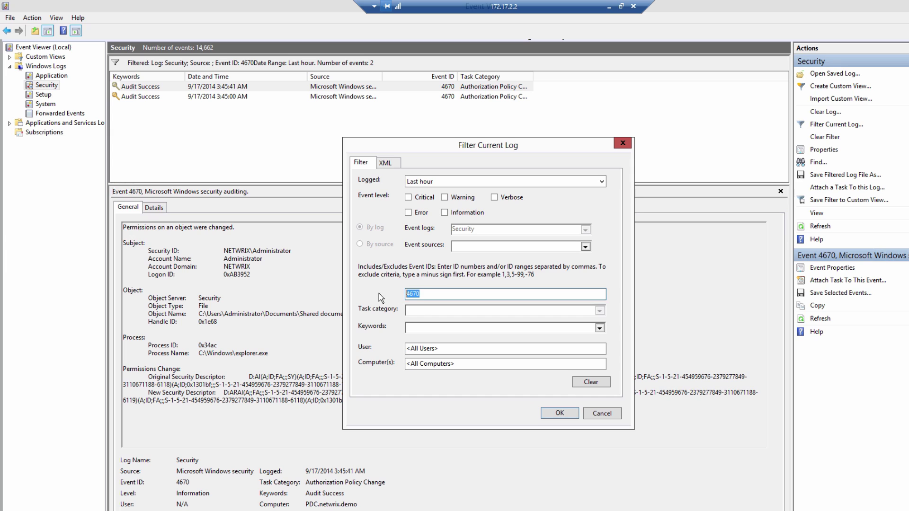
{"action": "type", "text": "46"}
{"action": "left_click", "coordinate": [559, 413]}
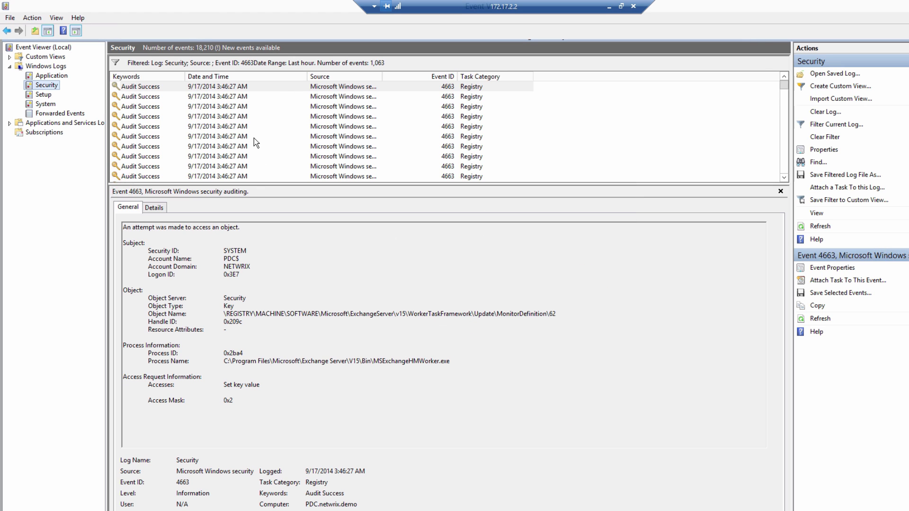
Page down through the 1,113 filtered 4663 events to the end of the list
{"action": "key", "text": "Down"}
{"action": "key", "text": "Down"}
{"action": "key", "text": "Up"}
{"action": "key", "text": "Up"}
{"action": "left_click", "coordinate": [212, 97]}
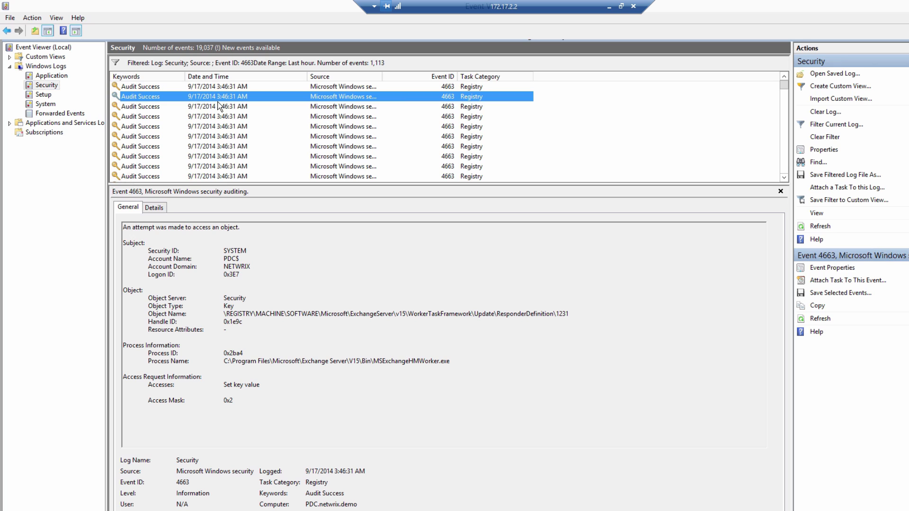
{"action": "scroll", "coordinate": [229, 125], "scroll_direction": "down", "scroll_amount": 1}
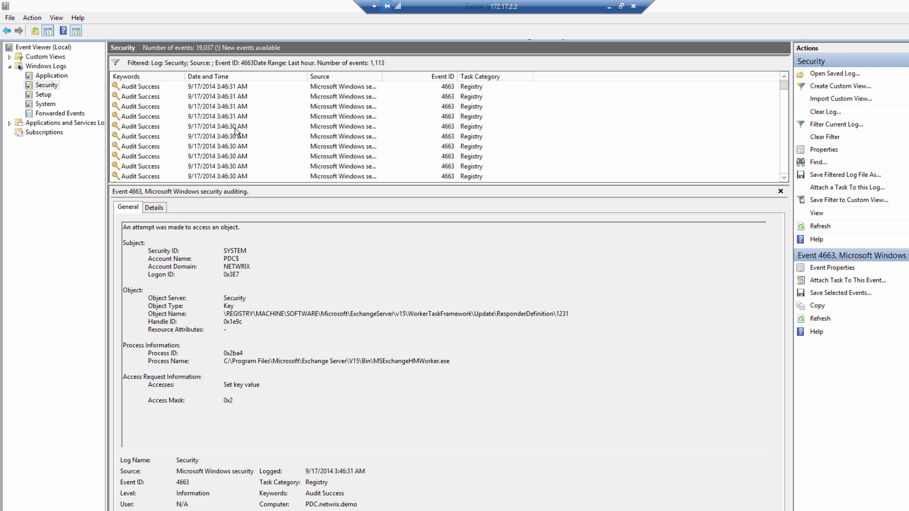
{"action": "left_click", "coordinate": [263, 98]}
{"action": "key", "text": "Page_Down"}
{"action": "key", "text": "Page_Down"}
{"action": "key", "text": "Page_Down"}
{"action": "key", "text": "Page_Down"}
{"action": "key", "text": "Page_Down"}
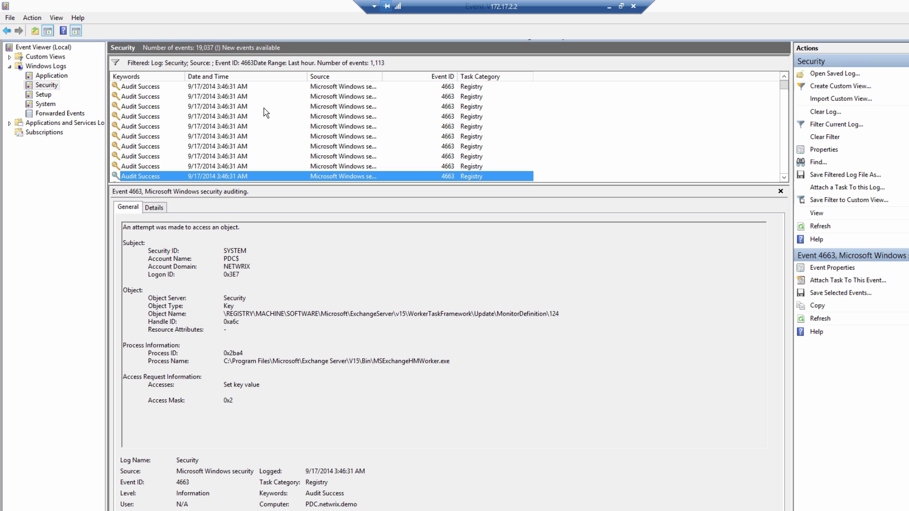
{"action": "key", "text": "Page_Down"}
{"action": "key", "text": "Page_Down"}
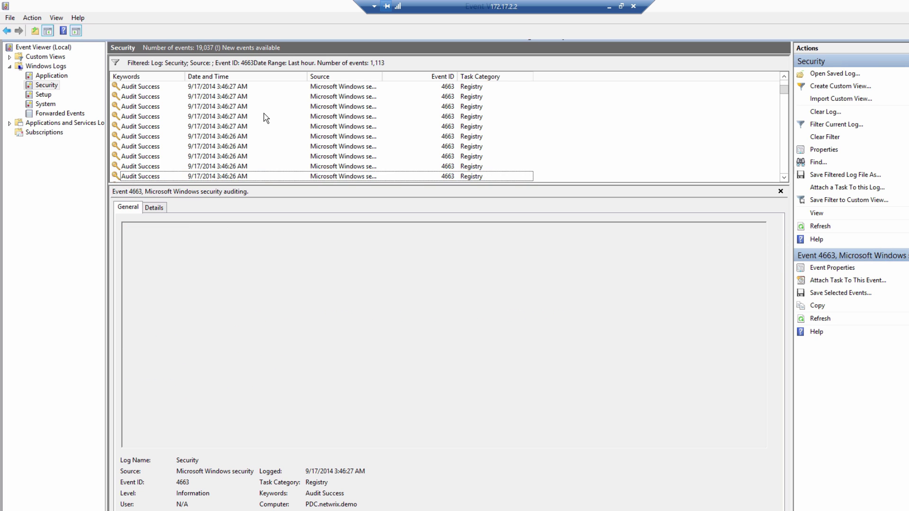
{"action": "key", "text": "Page_Down"}
{"action": "key", "text": "Page_Down"}
{"action": "key", "text": "Page_Down"}
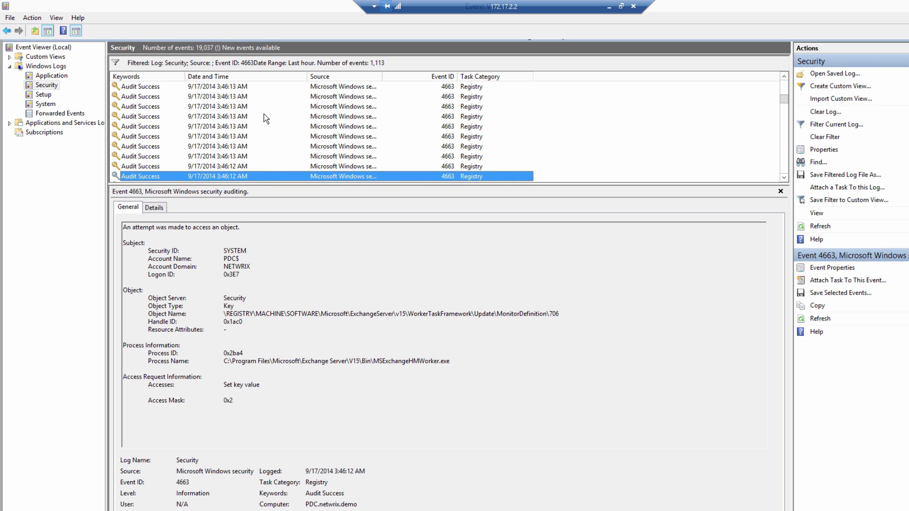
{"action": "key", "text": "Page_Down"}
{"action": "key", "text": "Page_Down"}
{"action": "key", "text": "Page_Down"}
{"action": "key", "text": "Page_Down"}
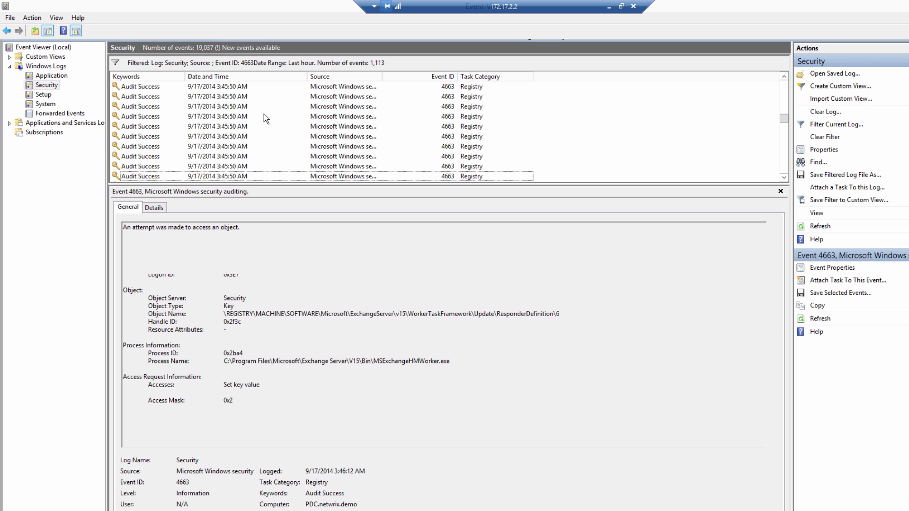
{"action": "key", "text": "Page_Down"}
{"action": "key", "text": "Page_Down"}
{"action": "key", "text": "Page_Down"}
{"action": "key", "text": "Page_Down"}
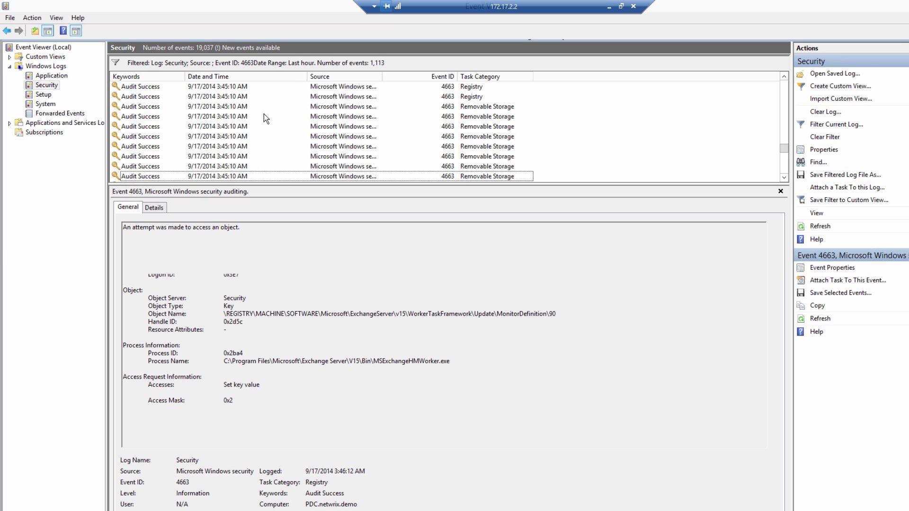
{"action": "key", "text": "Page_Down"}
{"action": "key", "text": "Page_Down"}
{"action": "key", "text": "Page_Down"}
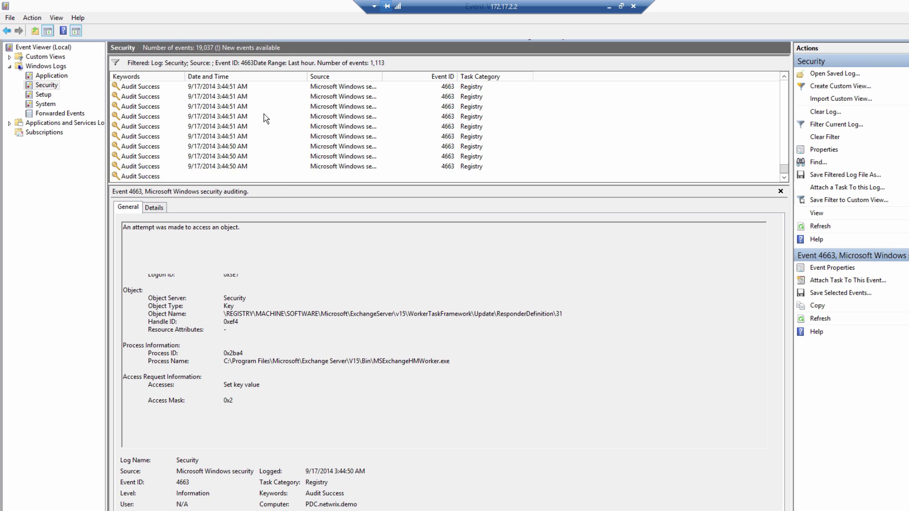
{"action": "key", "text": "Page_Down"}
{"action": "key", "text": "Page_Down"}
{"action": "key", "text": "Page_Down"}
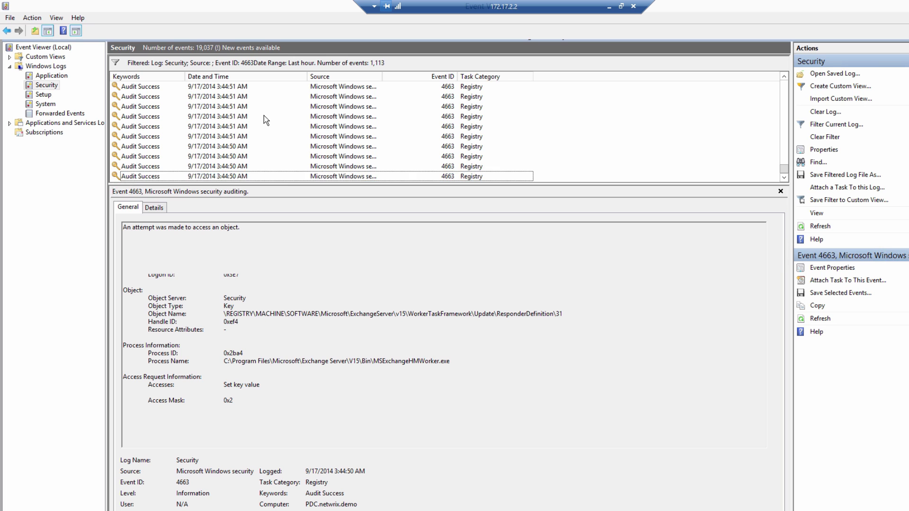
Select the Accounting & Finance file-access events one by one and read their details
{"action": "left_click", "coordinate": [296, 163]}
{"action": "key", "text": "Page_Up"}
{"action": "key", "text": "Page_Up"}
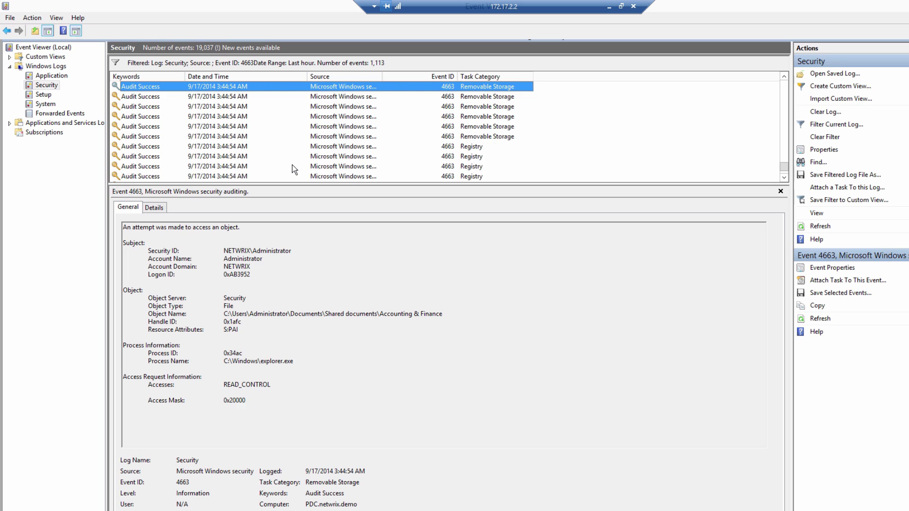
{"action": "left_click", "coordinate": [260, 146]}
{"action": "left_click", "coordinate": [286, 174]}
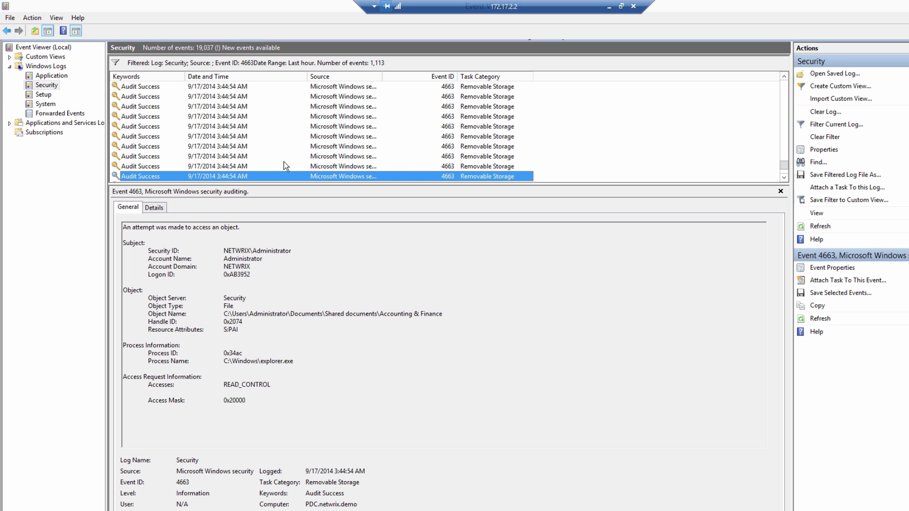
{"action": "left_click", "coordinate": [279, 168]}
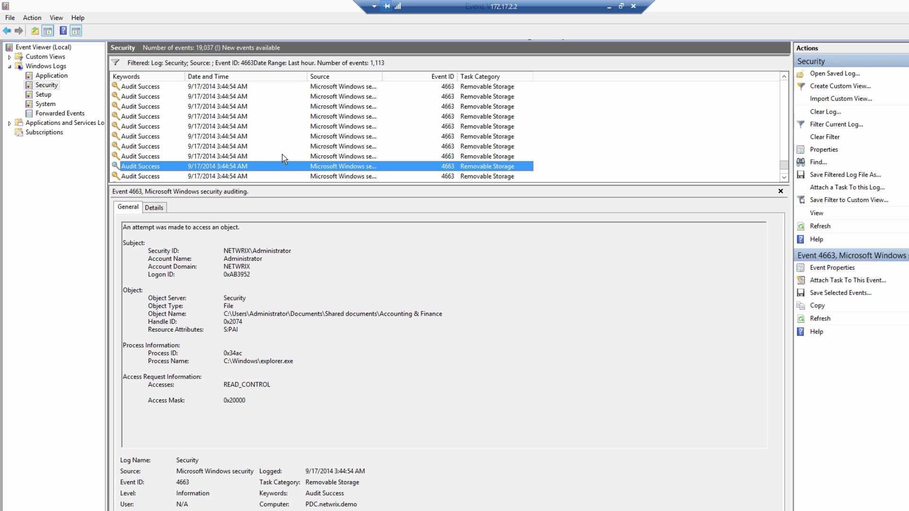
{"action": "left_click", "coordinate": [282, 156]}
{"action": "left_click", "coordinate": [282, 137]}
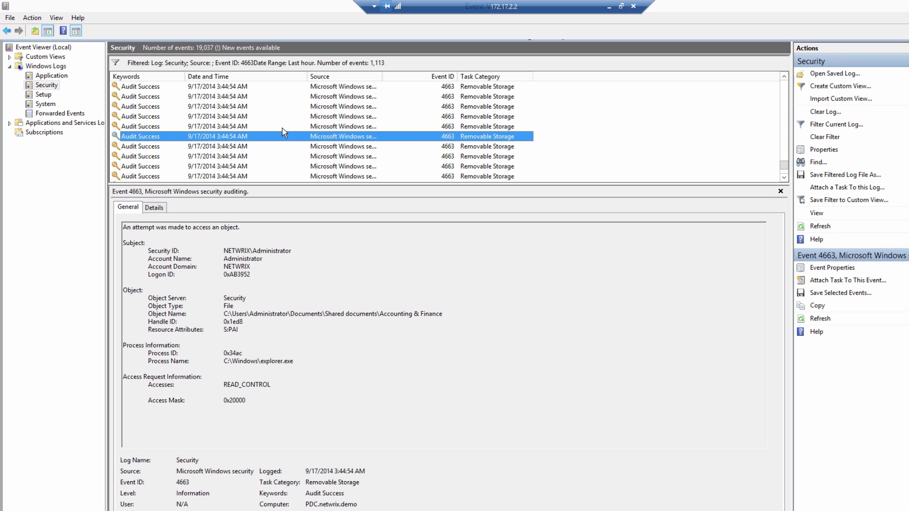
{"action": "left_click", "coordinate": [283, 127]}
{"action": "left_click", "coordinate": [279, 116]}
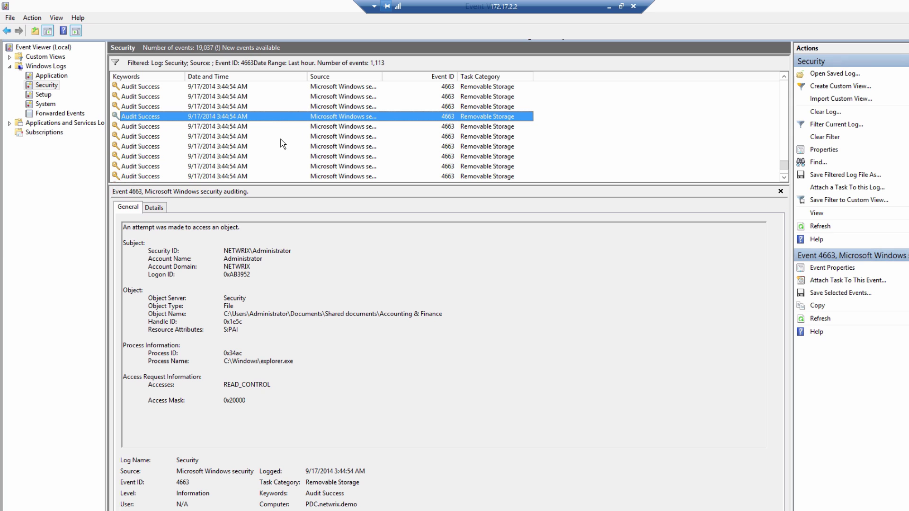
Compare neighbouring explorer.exe file-access events, including the Shared documents ReadData and READ_CONTROL entries
{"action": "key", "text": "Up"}
{"action": "key", "text": "Up"}
{"action": "key", "text": "Up"}
{"action": "key", "text": "Up"}
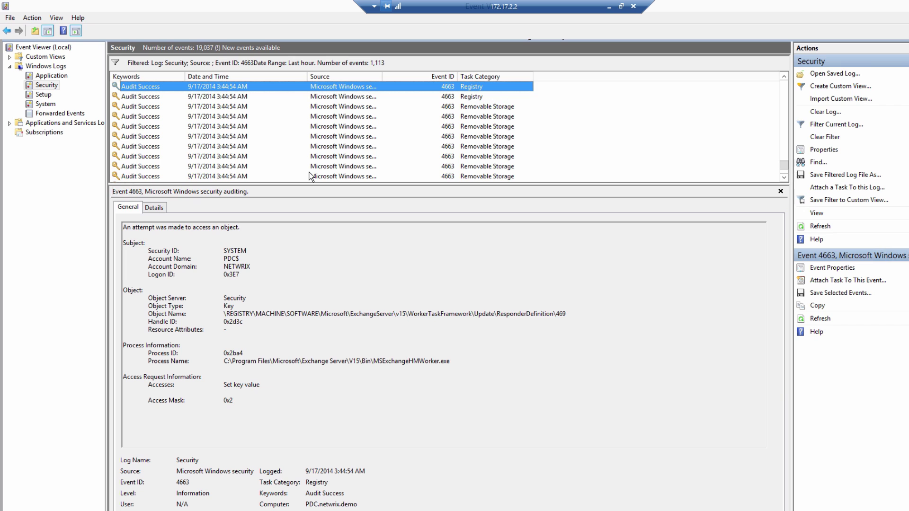
{"action": "key", "text": "Down"}
{"action": "key", "text": "Down"}
{"action": "key", "text": "Down"}
{"action": "key", "text": "Down"}
{"action": "key", "text": "Down"}
{"action": "key", "text": "Down"}
{"action": "key", "text": "Down"}
{"action": "key", "text": "Down"}
{"action": "key", "text": "Down"}
{"action": "key", "text": "Down"}
{"action": "key", "text": "Down"}
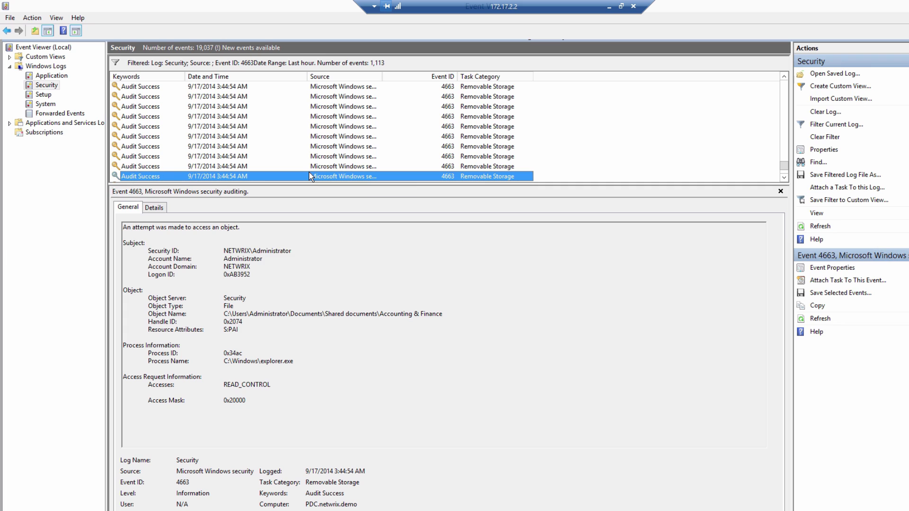
{"action": "key", "text": "Up"}
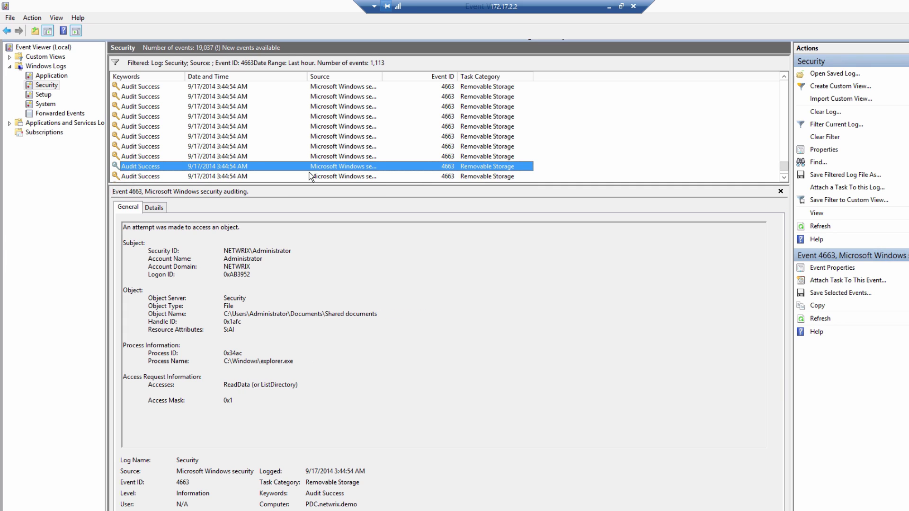
{"action": "key", "text": "Down"}
{"action": "key", "text": "Up"}
{"action": "key", "text": "Up"}
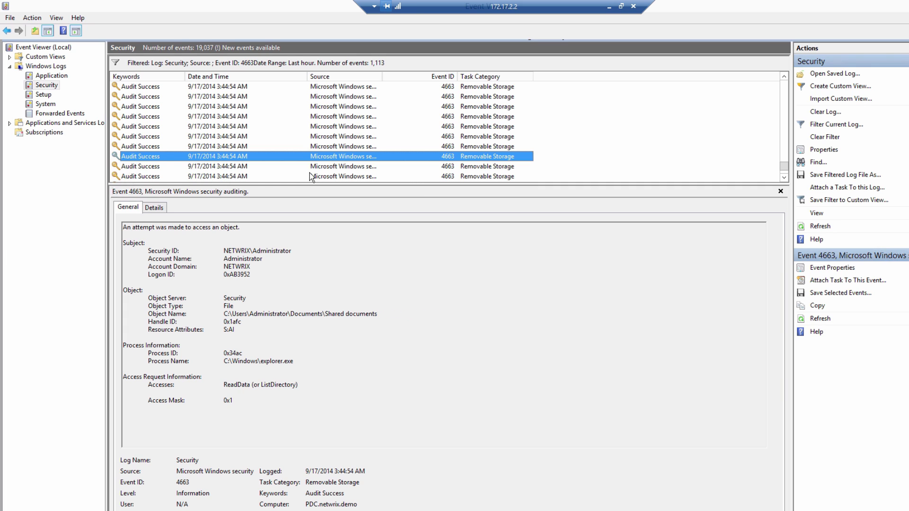
{"action": "key", "text": "Down"}
{"action": "key", "text": "Down"}
{"action": "key", "text": "Down"}
{"action": "key", "text": "Up"}
{"action": "key", "text": "Up"}
{"action": "key", "text": "Up"}
{"action": "key", "text": "Up"}
{"action": "key", "text": "Up"}
{"action": "key", "text": "Up"}
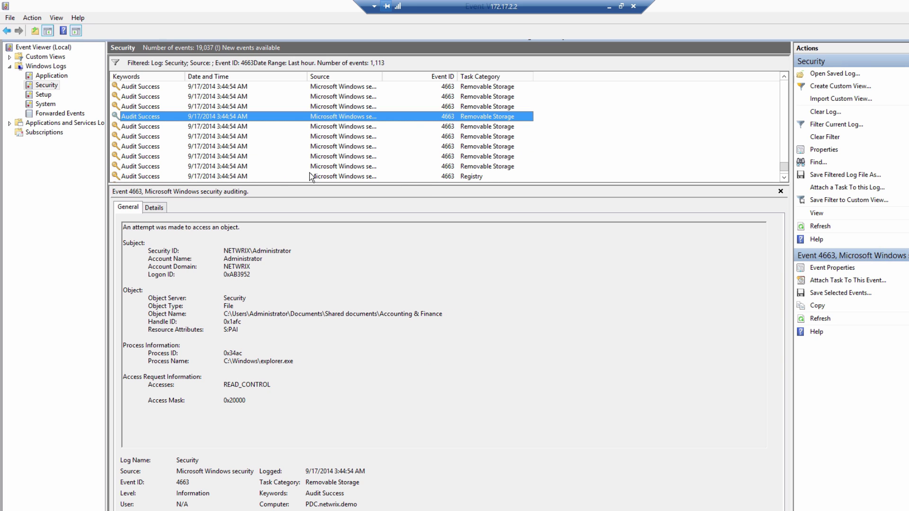
{"action": "key", "text": "Up"}
{"action": "key", "text": "Up"}
{"action": "key", "text": "Up"}
{"action": "key", "text": "Up"}
{"action": "key", "text": "Up"}
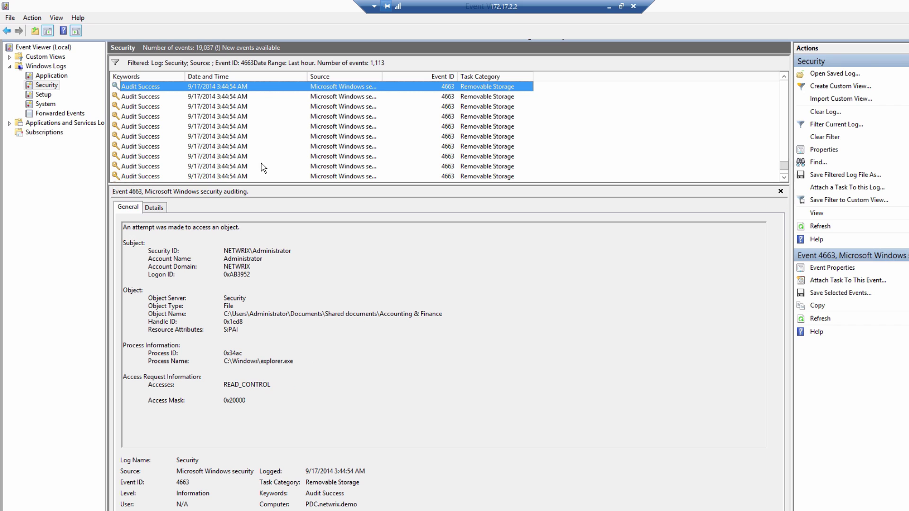
Change the Security log filter's Event ID from 4663 to 4656, listing 5,617 events
{"action": "right_click", "coordinate": [52, 86]}
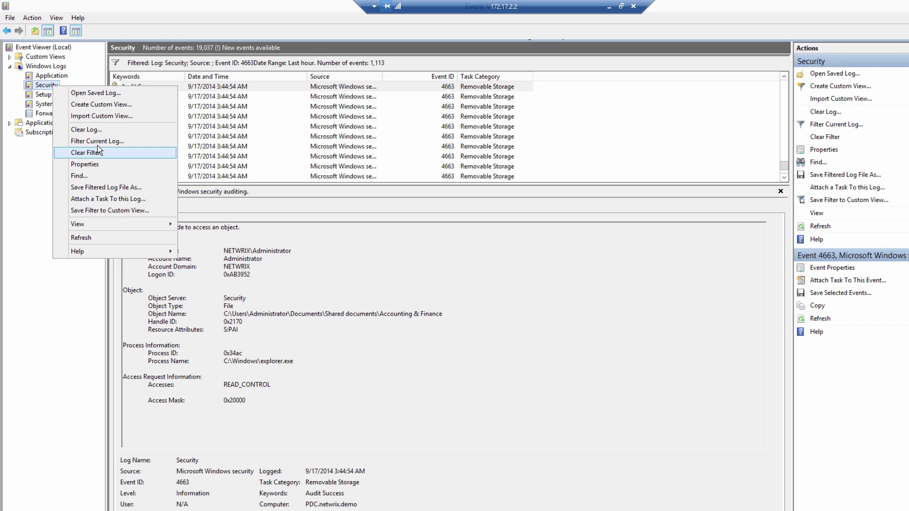
{"action": "left_click", "coordinate": [95, 141]}
{"action": "left_click", "coordinate": [430, 297]}
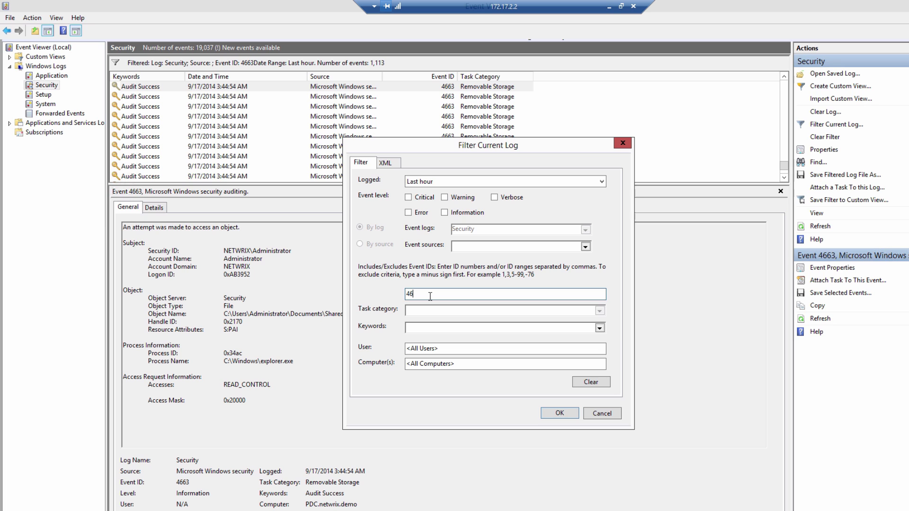
{"action": "left_click", "coordinate": [560, 413]}
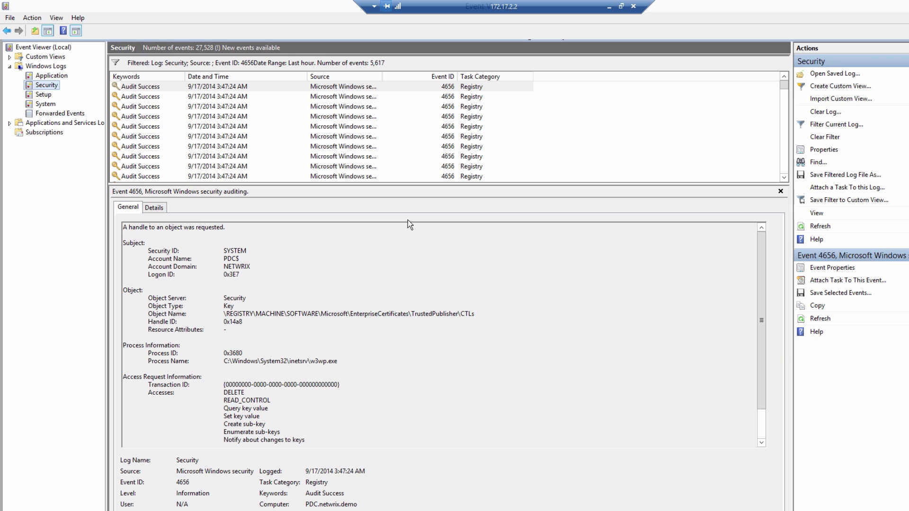
Step through the newest 4656 events down to the 3:46:42 entry
{"action": "left_click", "coordinate": [354, 86]}
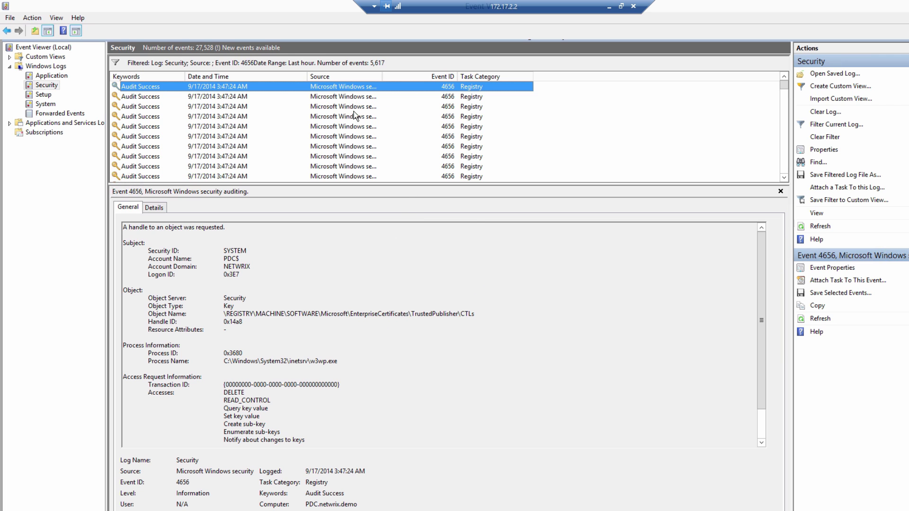
{"action": "key", "text": "Page_Down"}
{"action": "key", "text": "Down"}
{"action": "key", "text": "Down"}
{"action": "key", "text": "Down"}
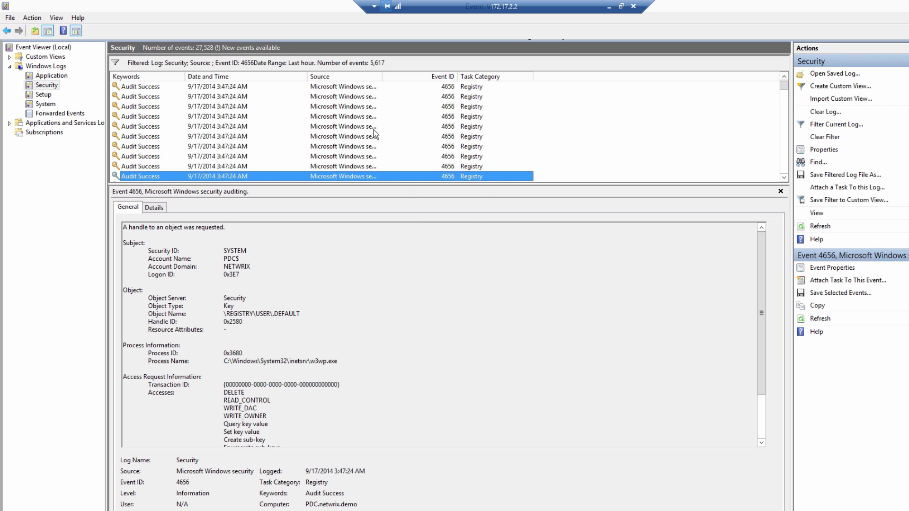
{"action": "key", "text": "Down"}
{"action": "key", "text": "Down"}
{"action": "key", "text": "Down"}
{"action": "key", "text": "Down"}
{"action": "key", "text": "Down"}
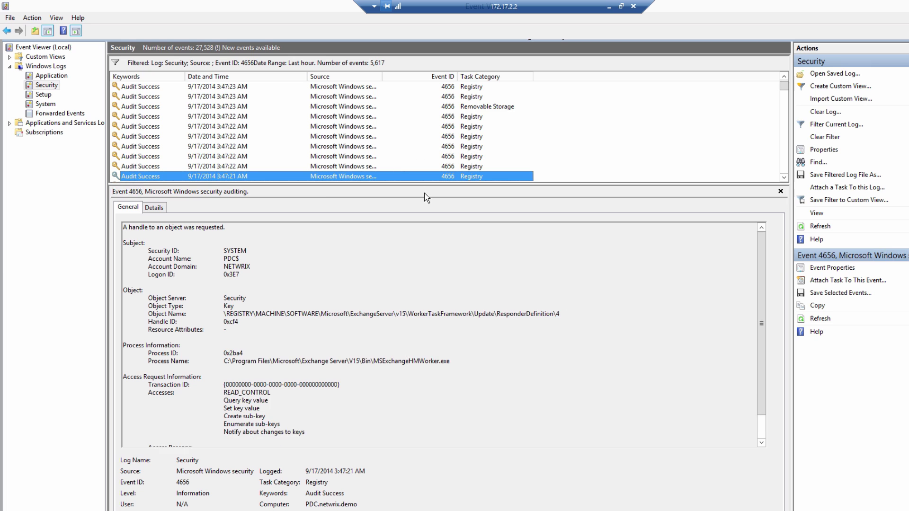
{"action": "key", "text": "Down"}
{"action": "key", "text": "Down"}
{"action": "key", "text": "Down"}
{"action": "key", "text": "Down"}
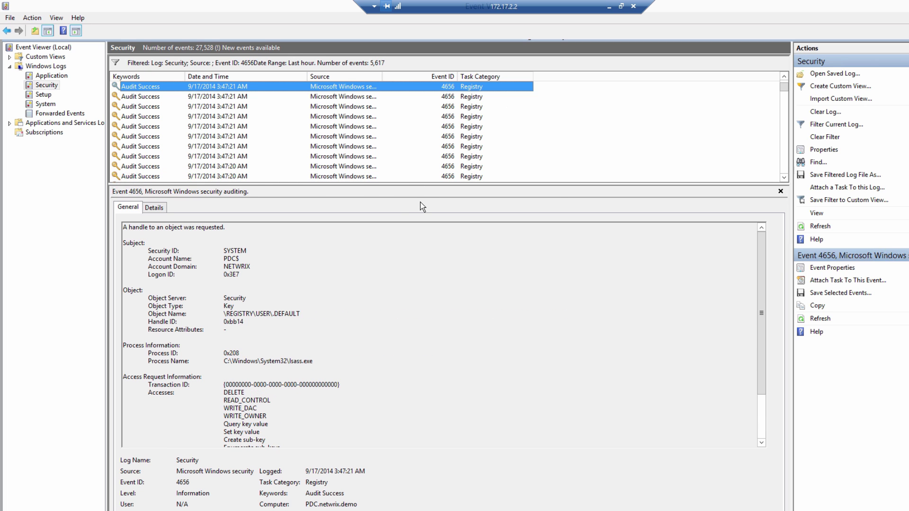
{"action": "key", "text": "Down"}
{"action": "key", "text": "Down"}
{"action": "key", "text": "Down"}
{"action": "key", "text": "Down"}
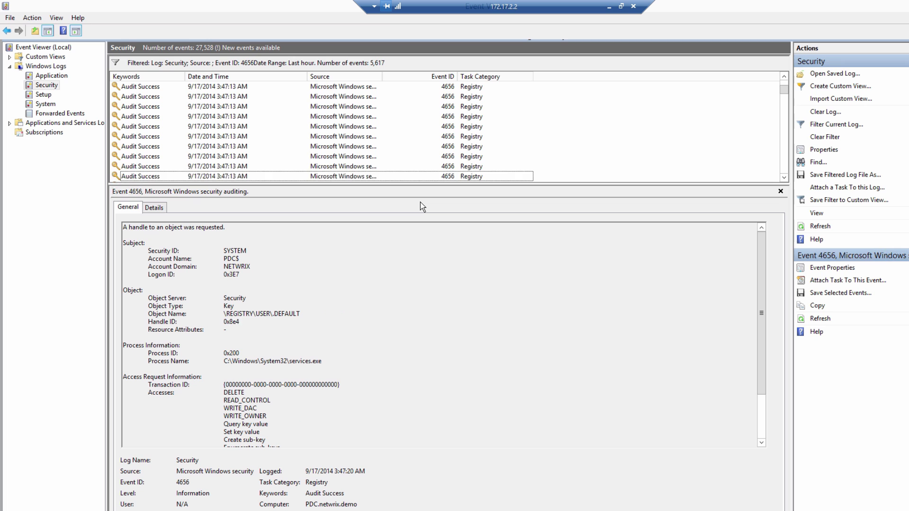
{"action": "key", "text": "Down"}
{"action": "key", "text": "Down"}
{"action": "key", "text": "Down"}
{"action": "key", "text": "Down"}
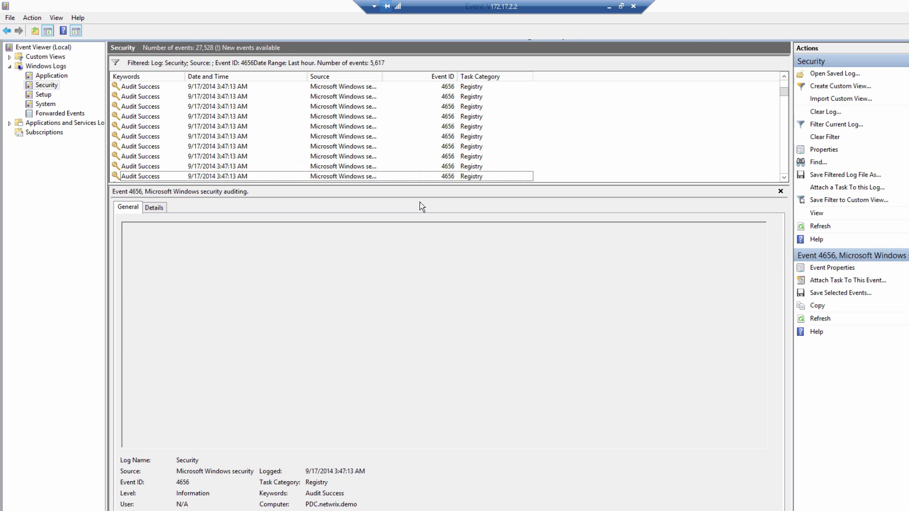
{"action": "key", "text": "Down"}
{"action": "key", "text": "Down"}
{"action": "key", "text": "Down"}
{"action": "key", "text": "Down"}
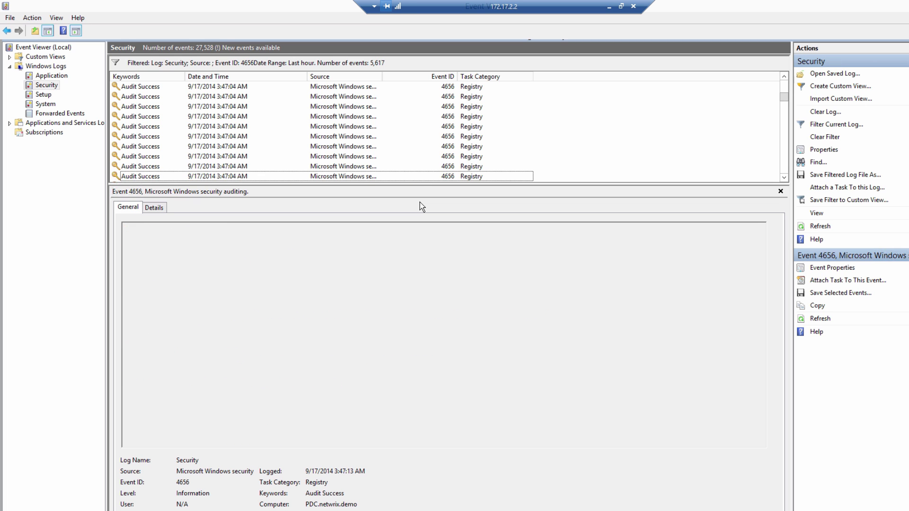
{"action": "key", "text": "Down"}
{"action": "key", "text": "Down"}
{"action": "key", "text": "Down"}
{"action": "key", "text": "Down"}
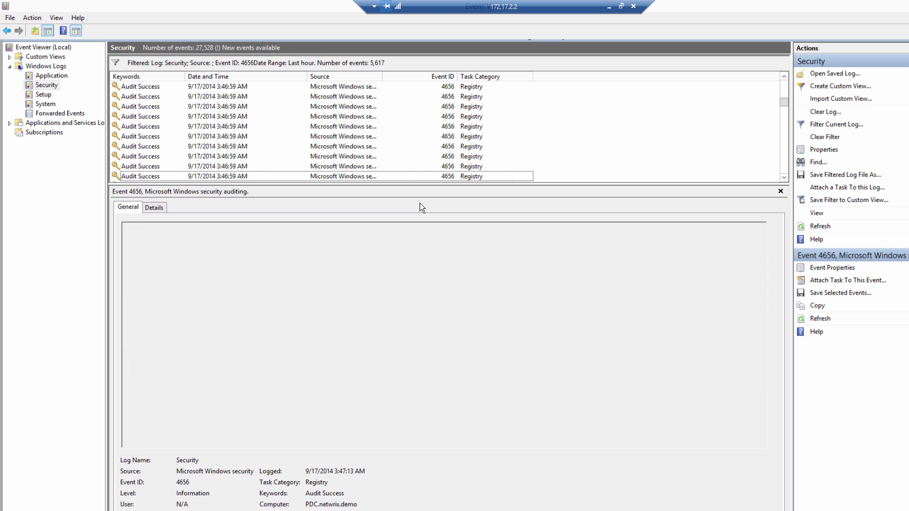
{"action": "key", "text": "Down"}
{"action": "key", "text": "Down"}
{"action": "key", "text": "Down"}
{"action": "key", "text": "Down"}
{"action": "key", "text": "Down"}
{"action": "key", "text": "Down"}
{"action": "key", "text": "Down"}
{"action": "key", "text": "Down"}
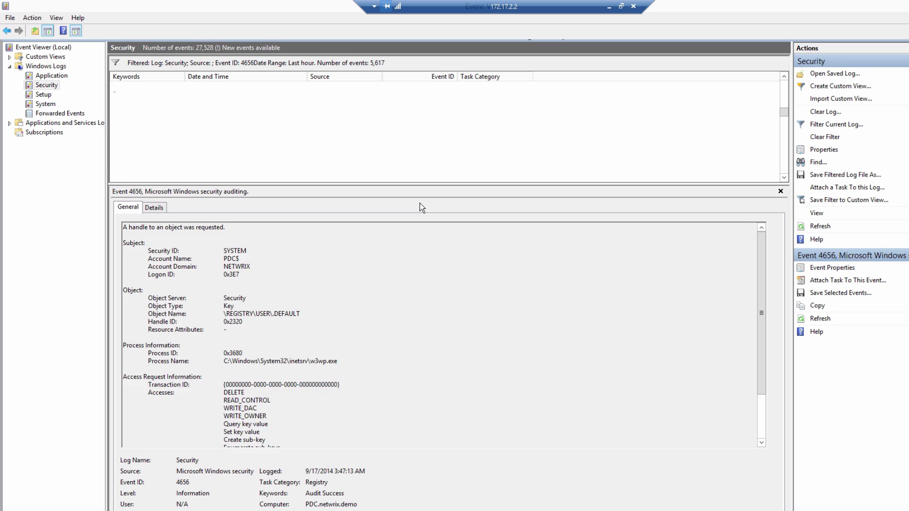
Continue down through the 3:46:19 to 3:45:16 events to the worksheet file entries
{"action": "key", "text": "Down"}
{"action": "key", "text": "Down"}
{"action": "key", "text": "Down"}
{"action": "key", "text": "Down"}
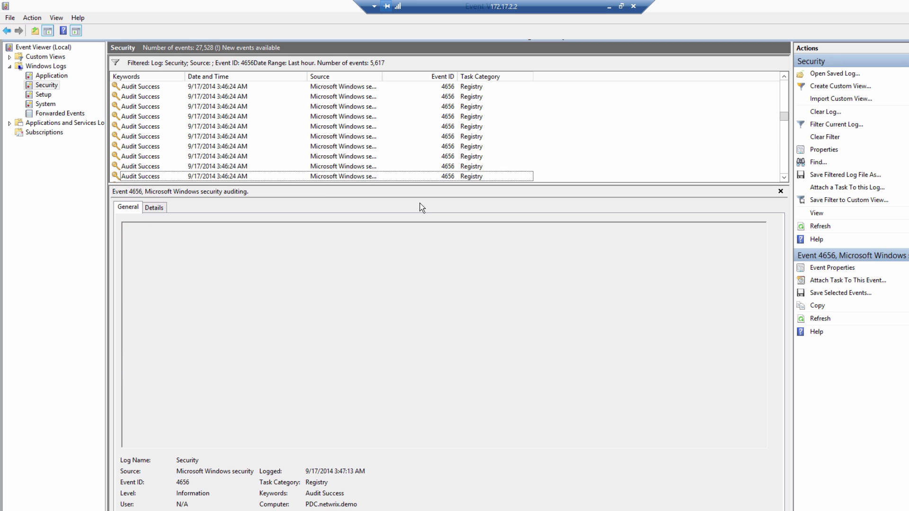
{"action": "key", "text": "Down"}
{"action": "key", "text": "Down"}
{"action": "key", "text": "Down"}
{"action": "key", "text": "Down"}
{"action": "key", "text": "Down"}
{"action": "key", "text": "Down"}
{"action": "key", "text": "Down"}
{"action": "key", "text": "Down"}
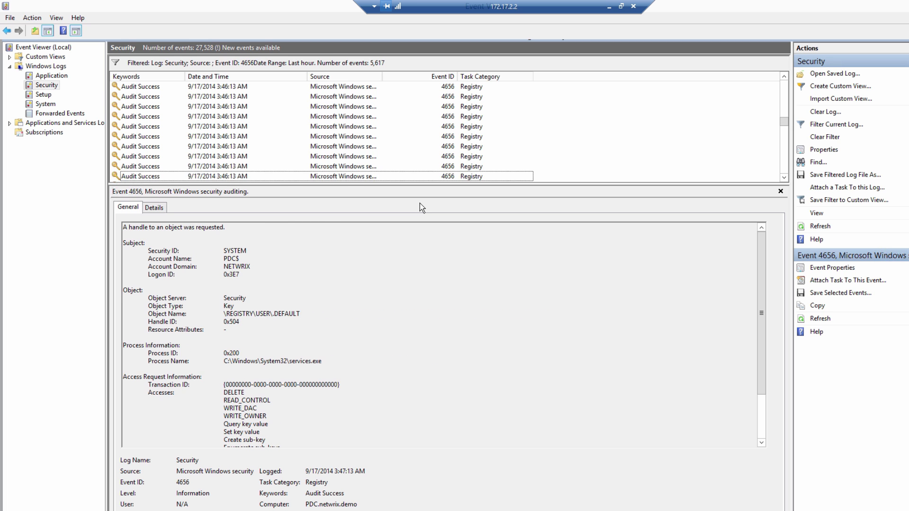
{"action": "key", "text": "Down"}
{"action": "key", "text": "Down"}
{"action": "key", "text": "Down"}
{"action": "key", "text": "Down"}
{"action": "key", "text": "Down"}
{"action": "key", "text": "Down"}
{"action": "key", "text": "Down"}
{"action": "key", "text": "Down"}
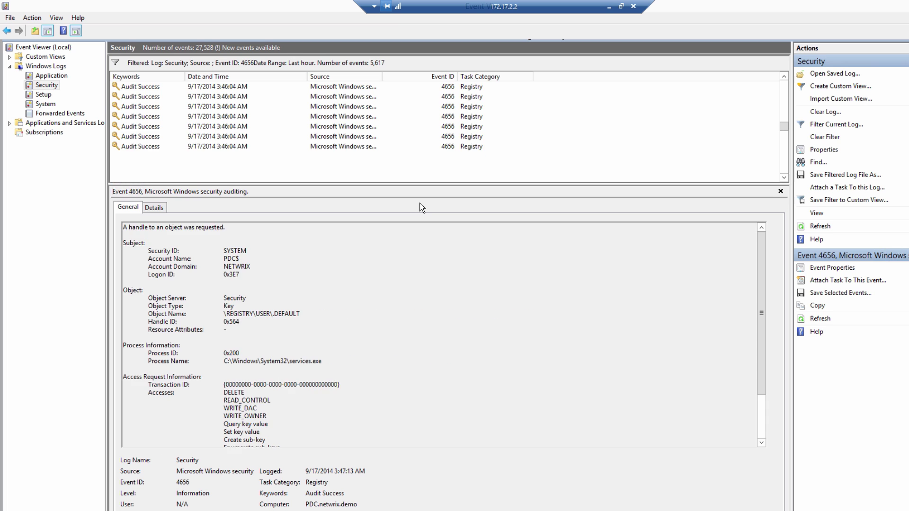
{"action": "key", "text": "Down"}
{"action": "key", "text": "Down"}
{"action": "key", "text": "Down"}
{"action": "key", "text": "Down"}
{"action": "key", "text": "Down"}
{"action": "key", "text": "Down"}
{"action": "key", "text": "Down"}
{"action": "key", "text": "Down"}
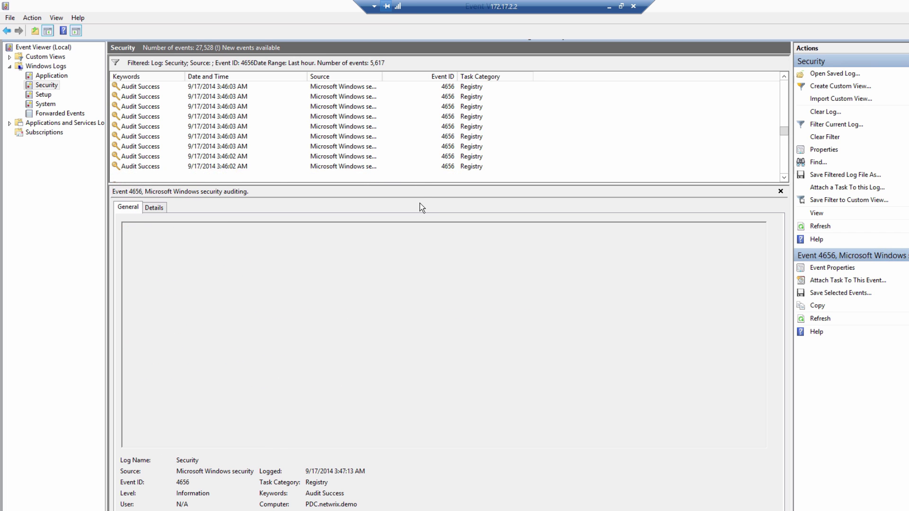
{"action": "key", "text": "Down"}
{"action": "key", "text": "Down"}
{"action": "key", "text": "Down"}
{"action": "key", "text": "Down"}
{"action": "key", "text": "Down"}
{"action": "key", "text": "Down"}
{"action": "key", "text": "Down"}
{"action": "key", "text": "Down"}
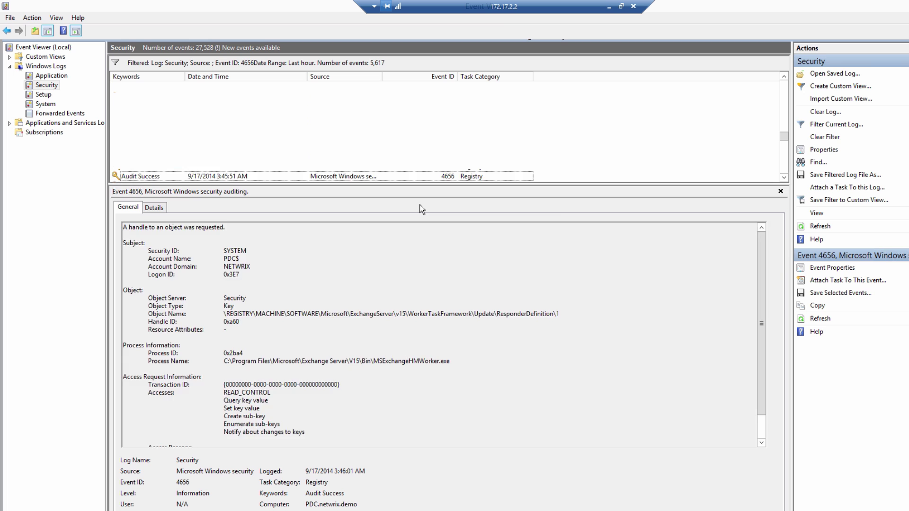
{"action": "key", "text": "Down"}
{"action": "key", "text": "Down"}
{"action": "key", "text": "Down"}
{"action": "key", "text": "Down"}
{"action": "key", "text": "Down"}
{"action": "key", "text": "Down"}
{"action": "key", "text": "Down"}
{"action": "key", "text": "Down"}
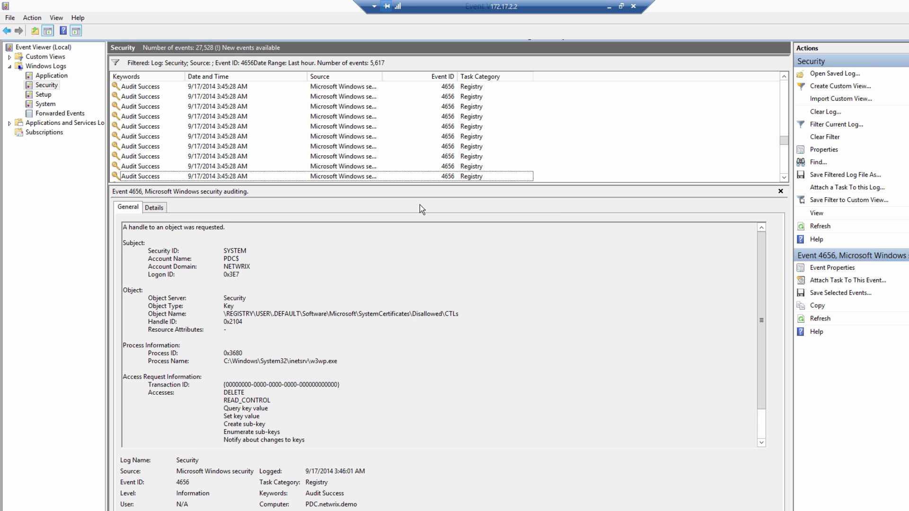
{"action": "key", "text": "Down"}
{"action": "key", "text": "Down"}
{"action": "key", "text": "Down"}
{"action": "key", "text": "Down"}
{"action": "key", "text": "Down"}
{"action": "key", "text": "Down"}
{"action": "key", "text": "Down"}
{"action": "key", "text": "Down"}
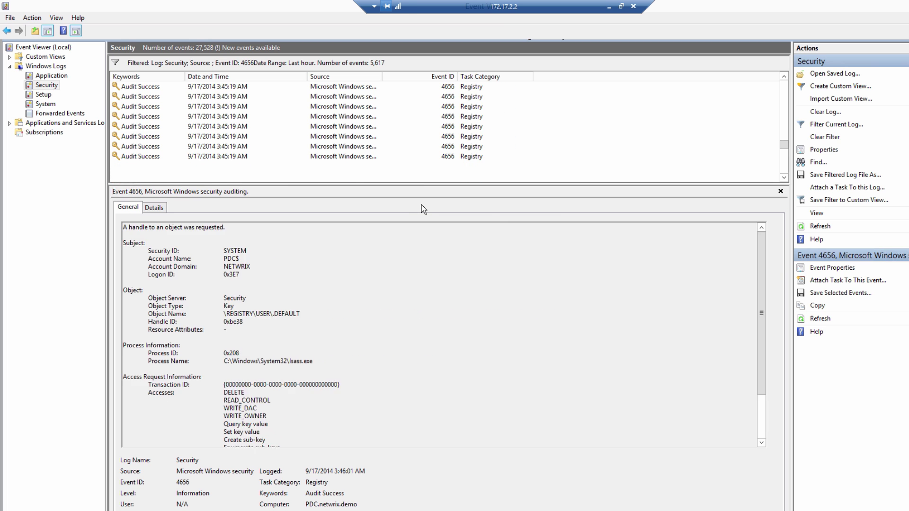
{"action": "key", "text": "Down"}
{"action": "key", "text": "Down"}
{"action": "key", "text": "Down"}
Inspect the 3:45:16 New Microsoft Excel Worksheet.xlsx, temporary file and Accounting & Finance folder events
{"action": "key", "text": "Page_Up"}
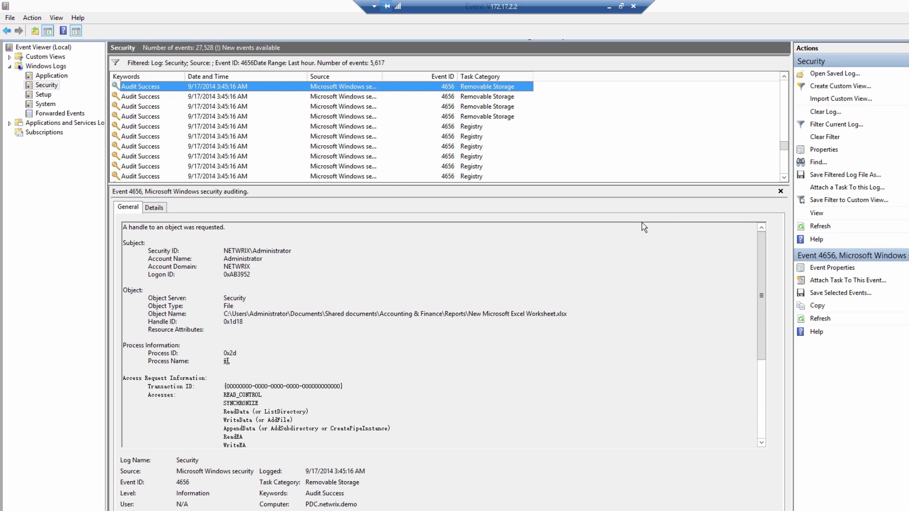
{"action": "key", "text": "Up"}
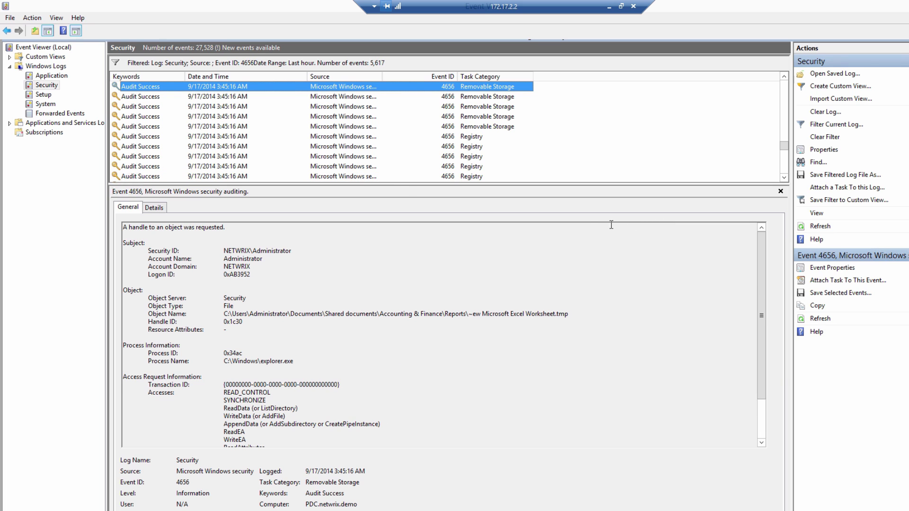
{"action": "key", "text": "Down"}
{"action": "key", "text": "Down"}
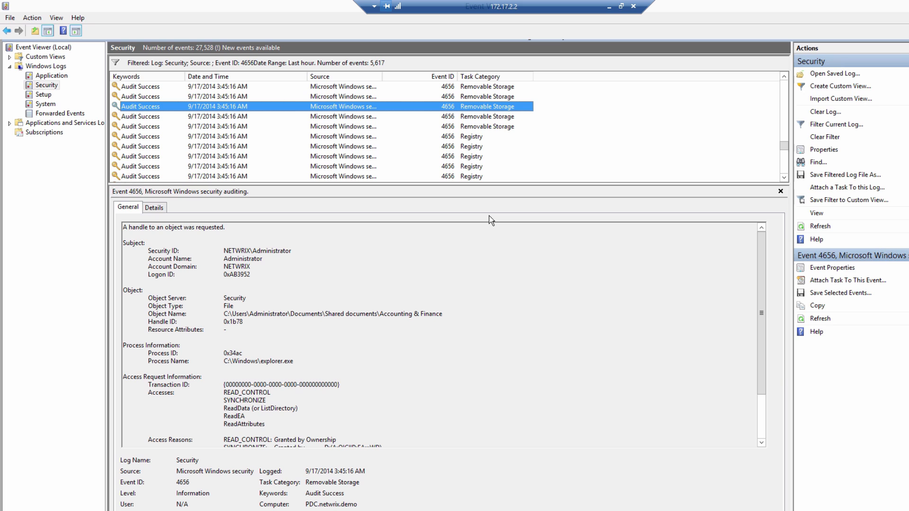
{"action": "key", "text": "Down"}
{"action": "key", "text": "Down"}
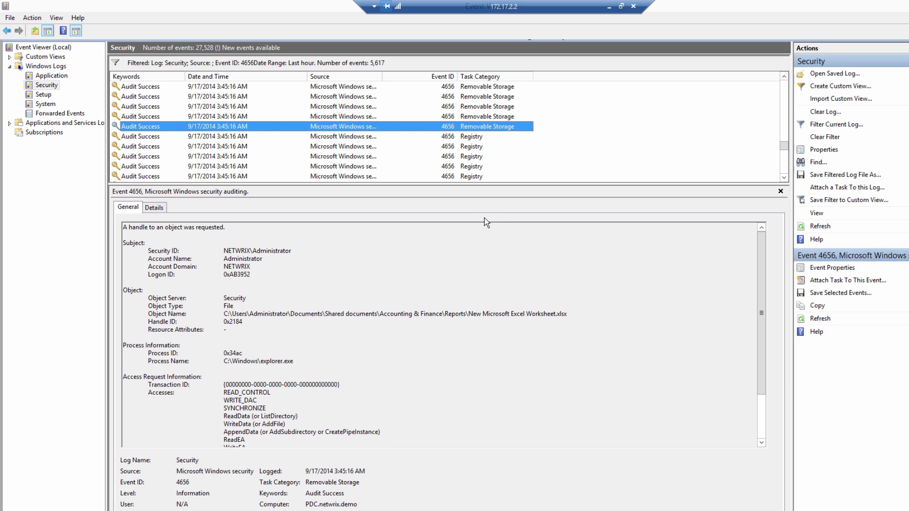
{"action": "key", "text": "Up"}
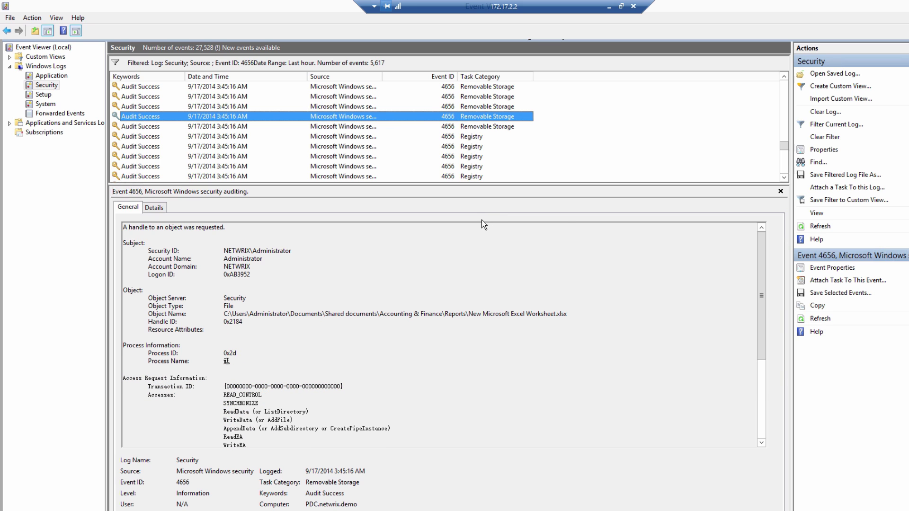
{"action": "key", "text": "Up"}
{"action": "key", "text": "Up"}
{"action": "key", "text": "Up"}
{"action": "key", "text": "Up"}
{"action": "key", "text": "Up"}
{"action": "key", "text": "Up"}
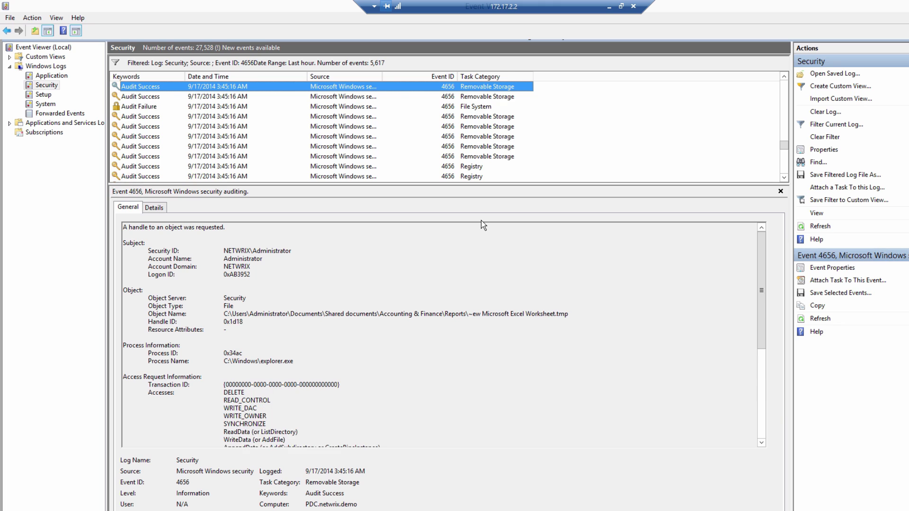
{"action": "key", "text": "Up"}
{"action": "key", "text": "Up"}
{"action": "key", "text": "Up"}
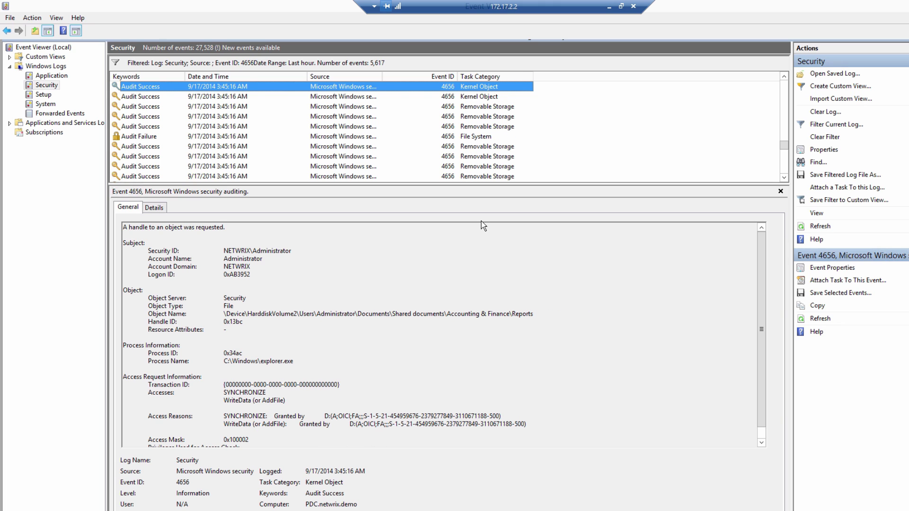
Review the .TMP deletion, Reports folder and 3:45:18 Registry events
{"action": "key", "text": "Up"}
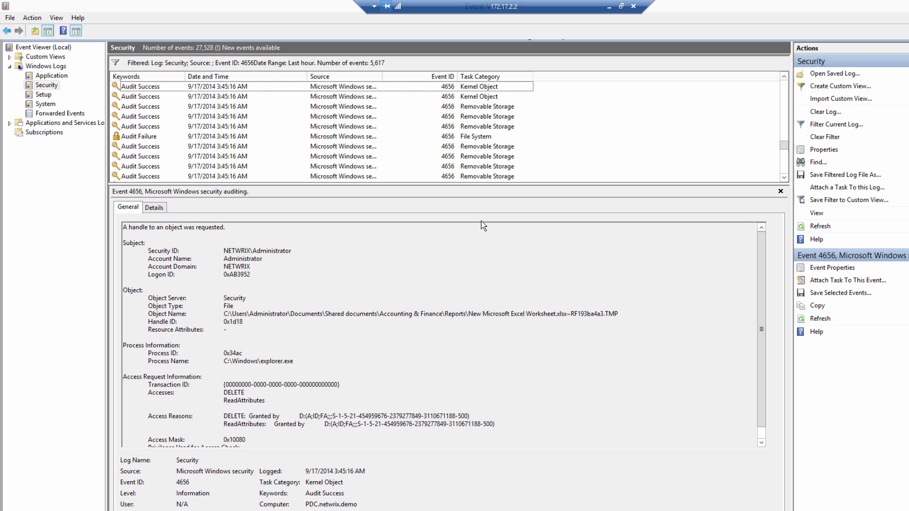
{"action": "key", "text": "Up"}
{"action": "key", "text": "Up"}
{"action": "key", "text": "Up"}
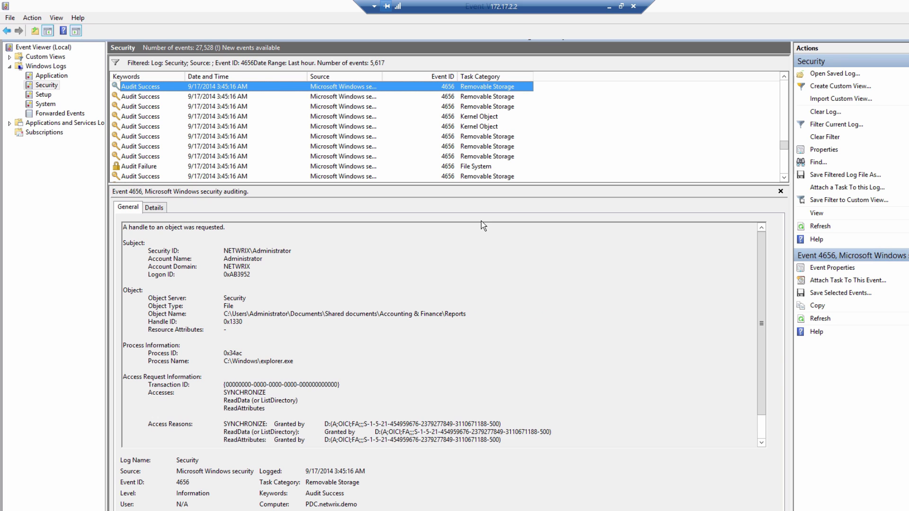
{"action": "key", "text": "Up"}
{"action": "key", "text": "Up"}
{"action": "key", "text": "Up"}
{"action": "key", "text": "Up"}
{"action": "key", "text": "Up"}
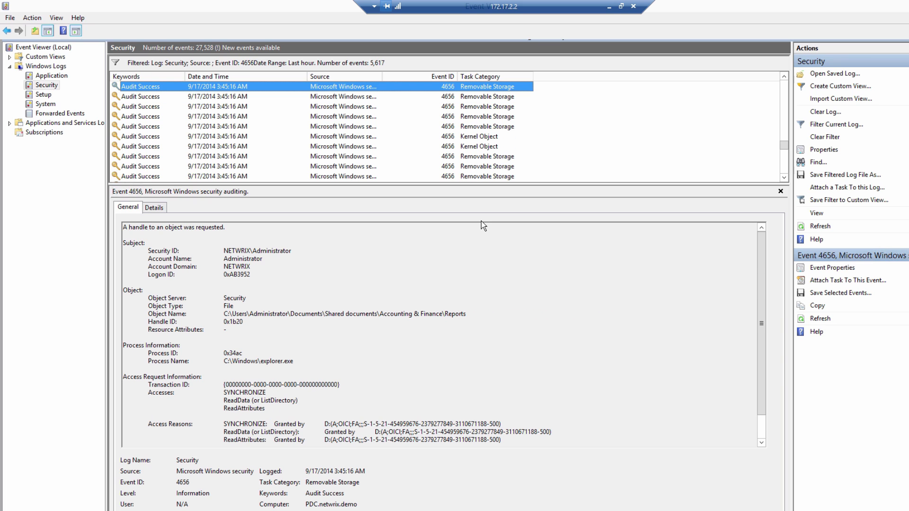
{"action": "key", "text": "Up"}
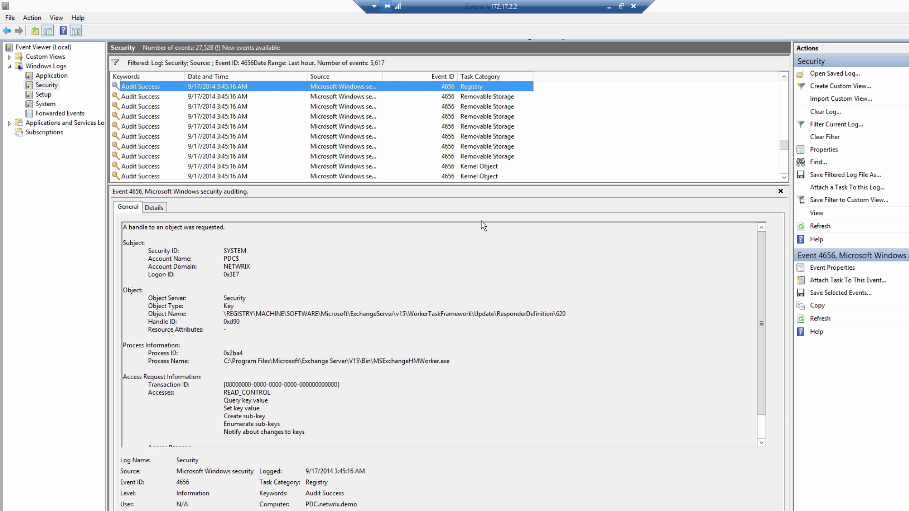
{"action": "key", "text": "Down"}
{"action": "key", "text": "Up"}
{"action": "key", "text": "Up"}
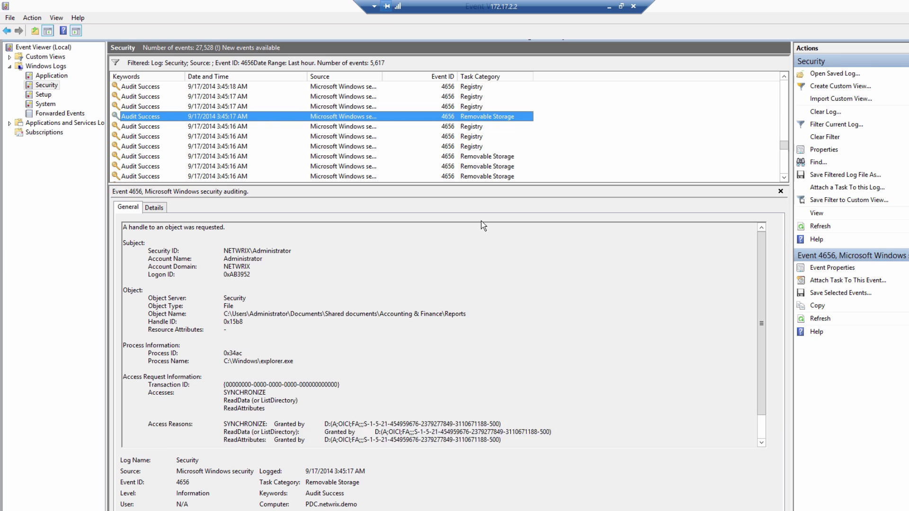
{"action": "key", "text": "Up"}
{"action": "key", "text": "Up"}
{"action": "key", "text": "Up"}
{"action": "key", "text": "Up"}
{"action": "key", "text": "Up"}
{"action": "key", "text": "Up"}
{"action": "key", "text": "Up"}
{"action": "key", "text": "Up"}
{"action": "key", "text": "Up"}
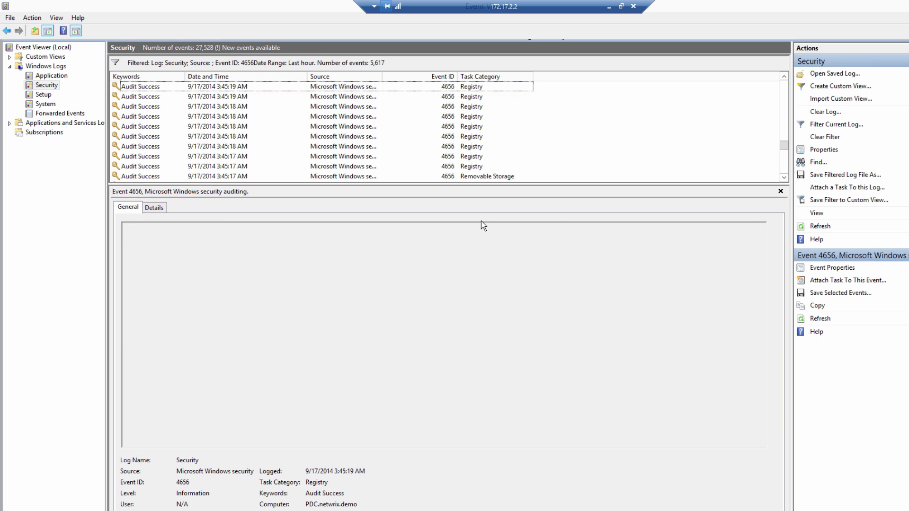
Page to the 3:45:05 events and inspect EXCEL.EXE and explorer.exe access to the Reports folder
{"action": "key", "text": "Page_Down"}
{"action": "key", "text": "Page_Down"}
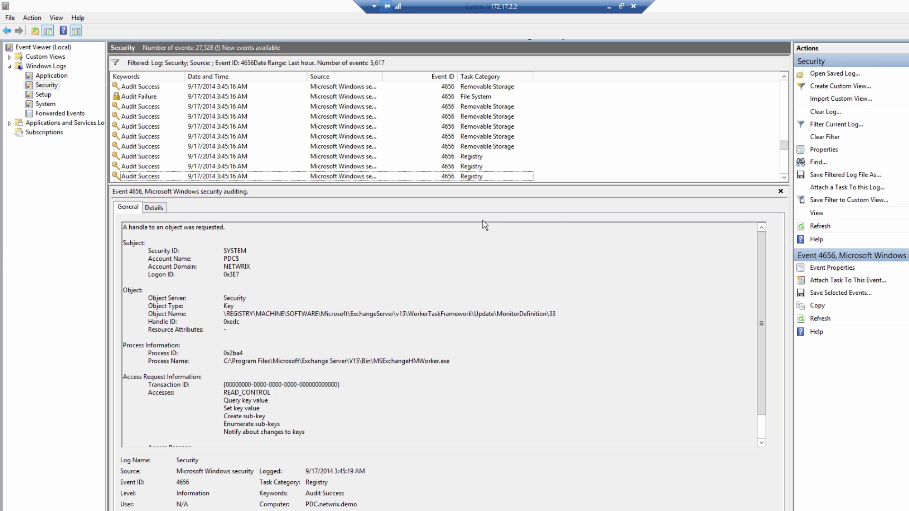
{"action": "key", "text": "Page_Down"}
{"action": "key", "text": "Page_Down"}
{"action": "key", "text": "Page_Down"}
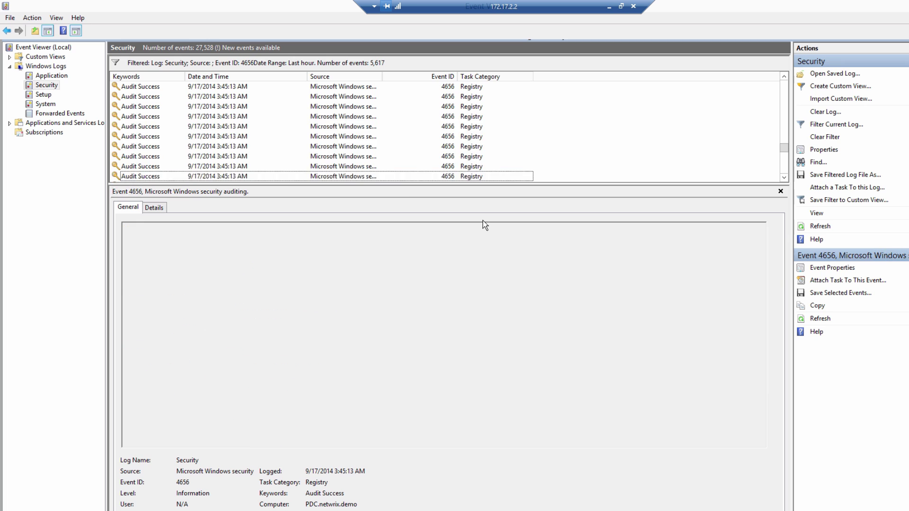
{"action": "key", "text": "Page_Down"}
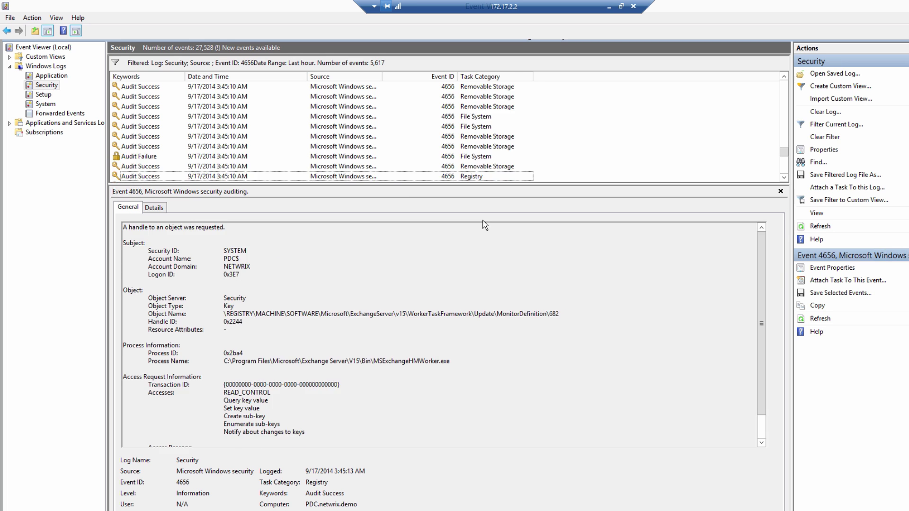
{"action": "key", "text": "Page_Up"}
{"action": "key", "text": "Down"}
{"action": "key", "text": "Down"}
{"action": "key", "text": "Down"}
{"action": "key", "text": "Down"}
{"action": "key", "text": "Down"}
{"action": "key", "text": "Down"}
{"action": "key", "text": "Down"}
{"action": "key", "text": "Down"}
{"action": "key", "text": "Down"}
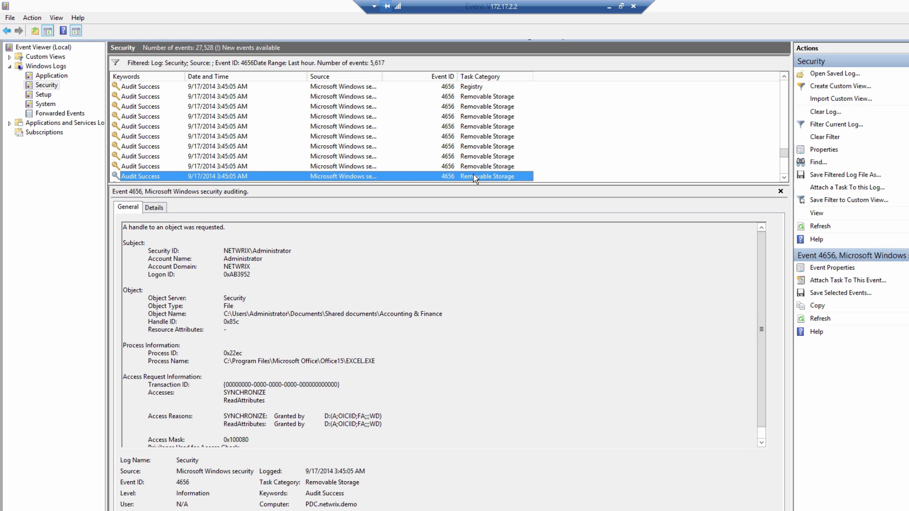
{"action": "key", "text": "Down"}
{"action": "key", "text": "Down"}
{"action": "key", "text": "Up"}
{"action": "key", "text": "Down"}
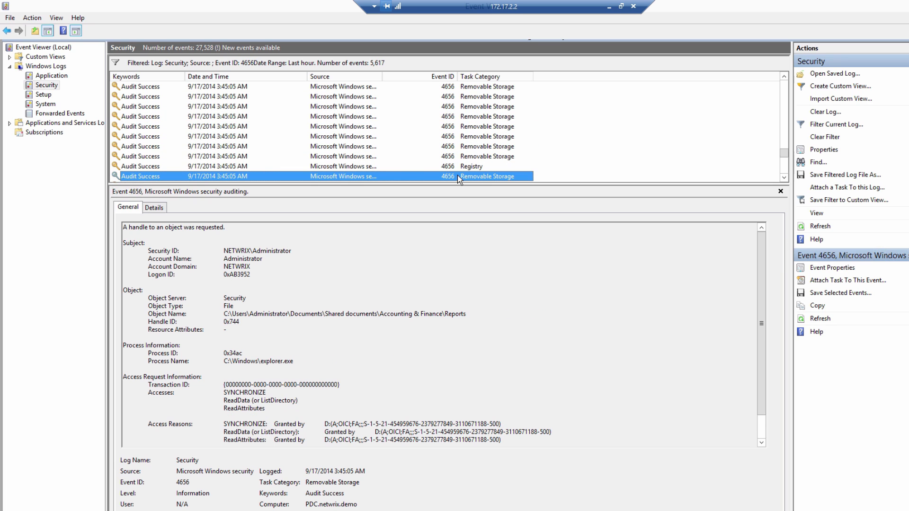
{"action": "key", "text": "Down"}
{"action": "key", "text": "Down"}
{"action": "key", "text": "Down"}
{"action": "key", "text": "Down"}
{"action": "key", "text": "Down"}
{"action": "key", "text": "Down"}
{"action": "key", "text": "Down"}
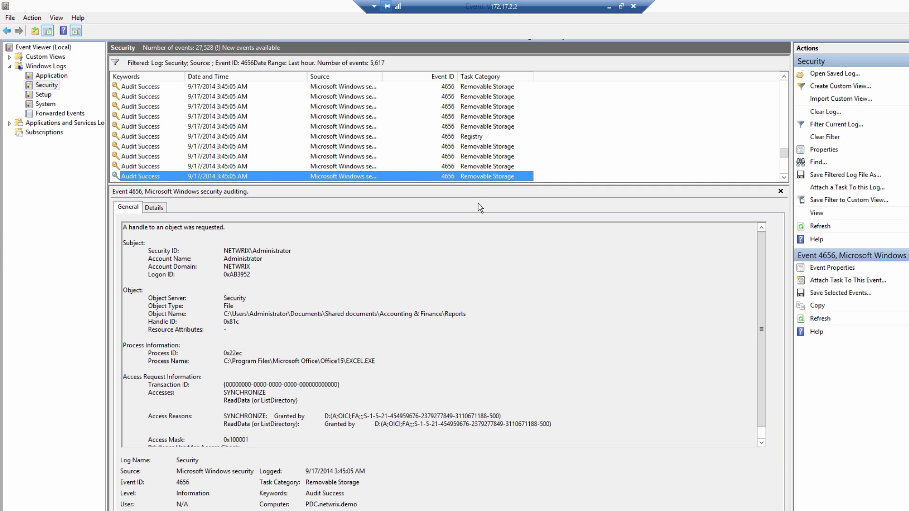
{"action": "key", "text": "Up"}
{"action": "key", "text": "Up"}
{"action": "key", "text": "Up"}
{"action": "key", "text": "Up"}
{"action": "key", "text": "Up"}
{"action": "key", "text": "Up"}
{"action": "key", "text": "Up"}
{"action": "key", "text": "Up"}
{"action": "key", "text": "Up"}
{"action": "key", "text": "Up"}
{"action": "key", "text": "Up"}
{"action": "key", "text": "Up"}
{"action": "key", "text": "Up"}
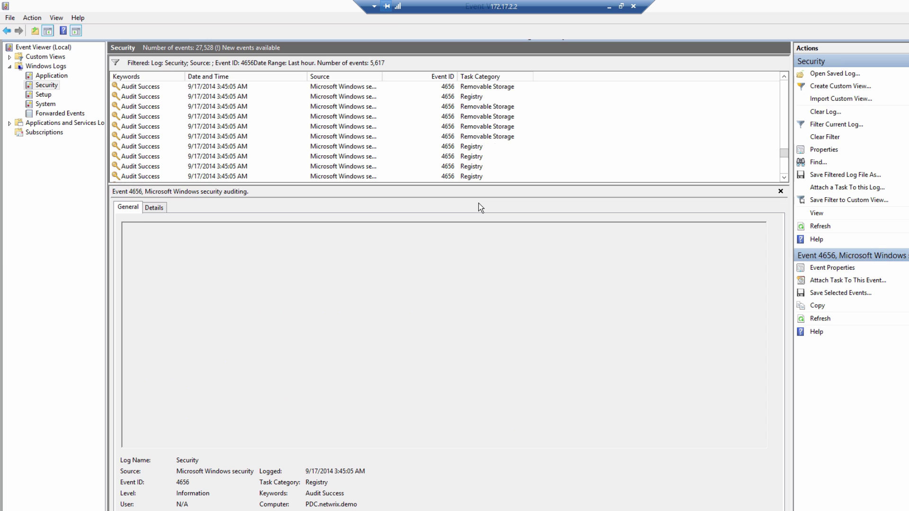
{"action": "key", "text": "Up"}
{"action": "key", "text": "Up"}
{"action": "key", "text": "Up"}
{"action": "key", "text": "Up"}
{"action": "key", "text": "Up"}
{"action": "key", "text": "Up"}
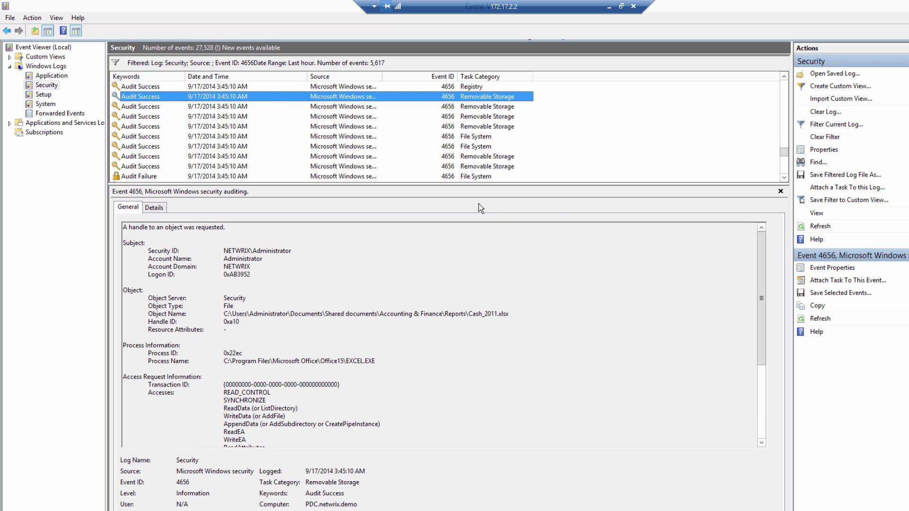
Read the 3:45:10 events for 14CBFDD4.tmp, Cash_2011.xlsx and object 3D8B3910
{"action": "key", "text": "Down"}
{"action": "key", "text": "Down"}
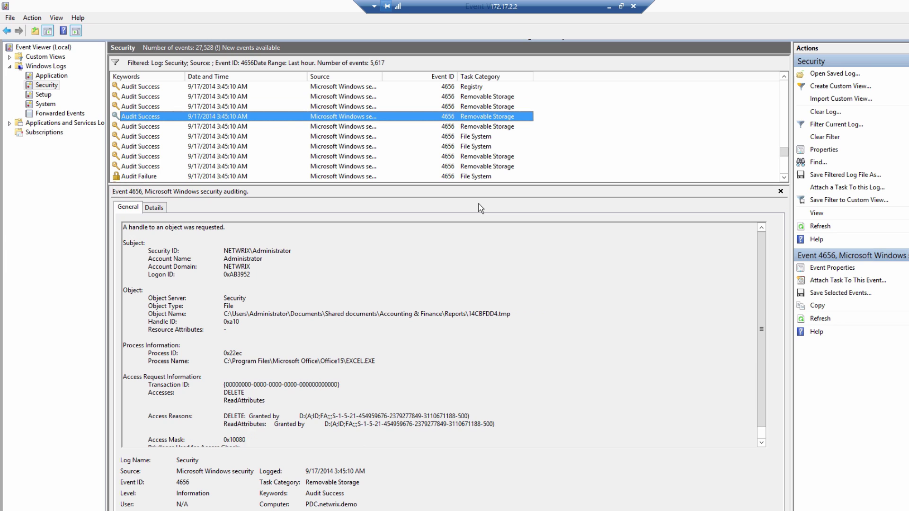
{"action": "key", "text": "Down"}
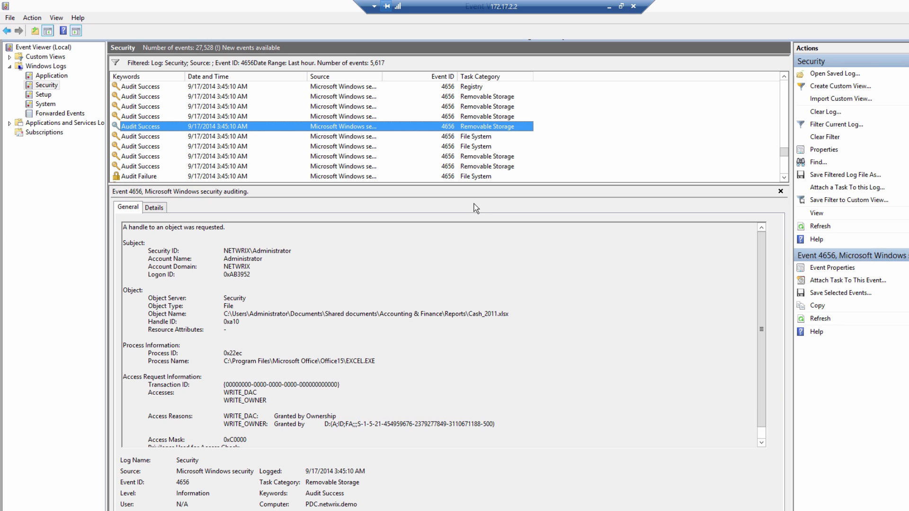
{"action": "key", "text": "Down"}
{"action": "key", "text": "Down"}
{"action": "key", "text": "Down"}
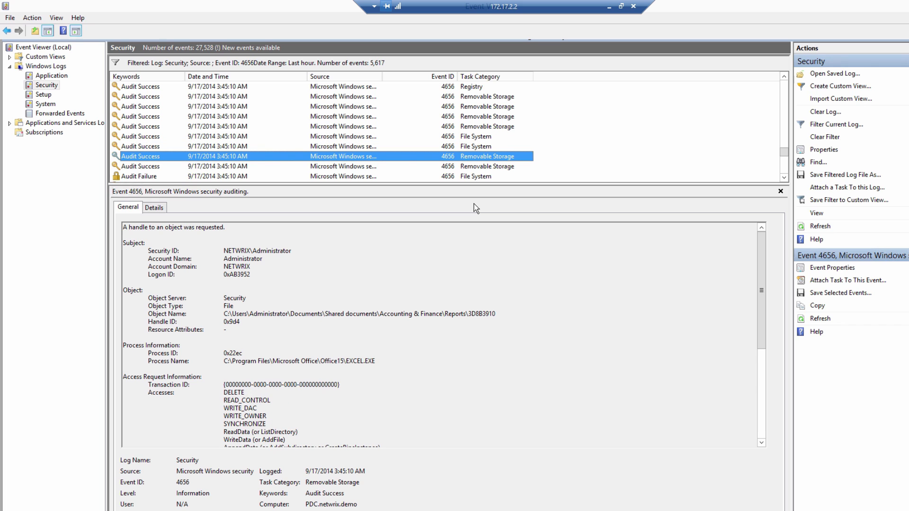
{"action": "key", "text": "Down"}
{"action": "key", "text": "Down"}
{"action": "key", "text": "Down"}
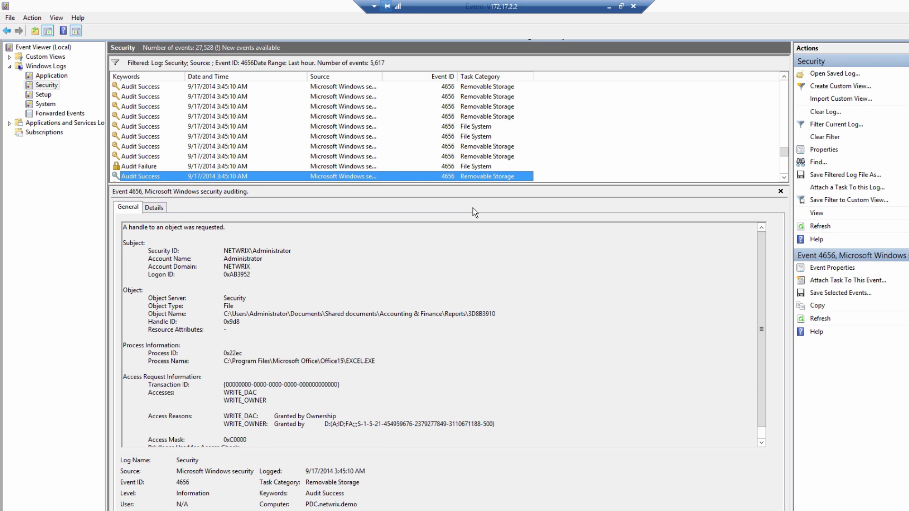
{"action": "key", "text": "Up"}
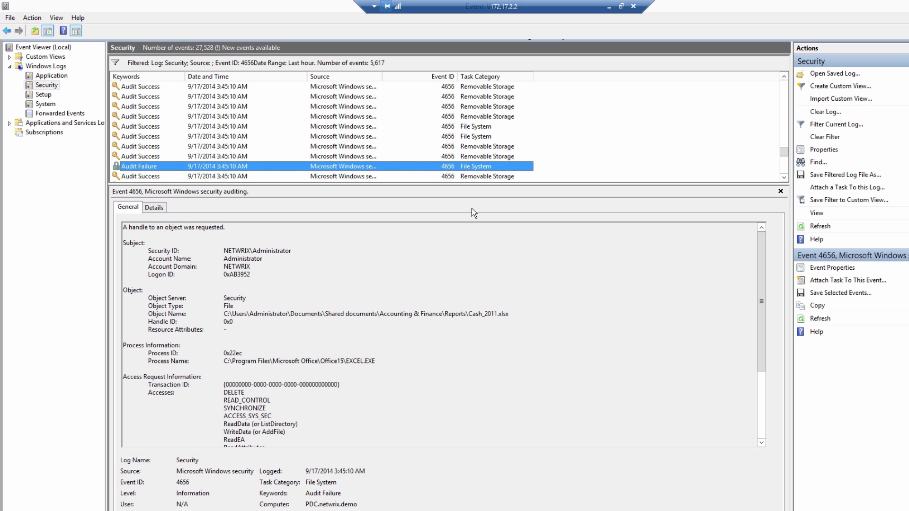
{"action": "key", "text": "Down"}
{"action": "key", "text": "Down"}
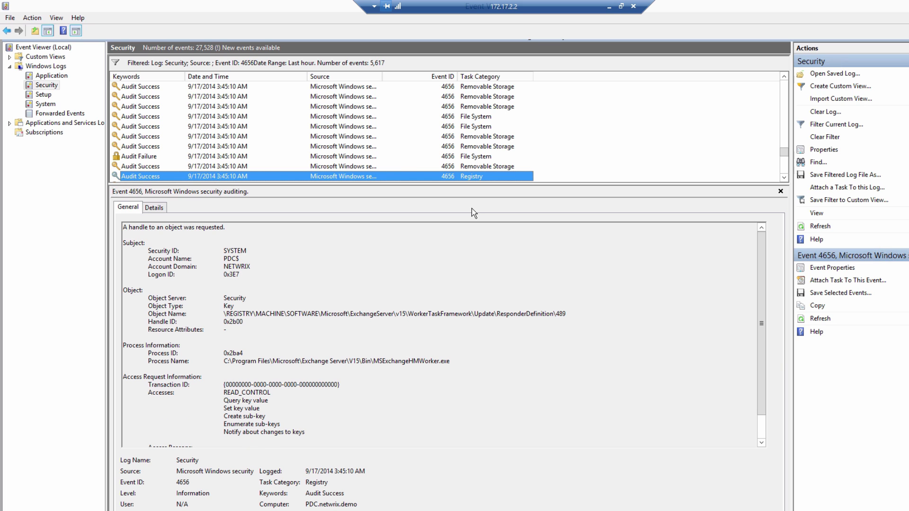
{"action": "key", "text": "Down"}
{"action": "key", "text": "Down"}
{"action": "key", "text": "Down"}
{"action": "key", "text": "Down"}
{"action": "key", "text": "Down"}
{"action": "key", "text": "Down"}
{"action": "key", "text": "Down"}
{"action": "key", "text": "Down"}
{"action": "key", "text": "Down"}
{"action": "key", "text": "Down"}
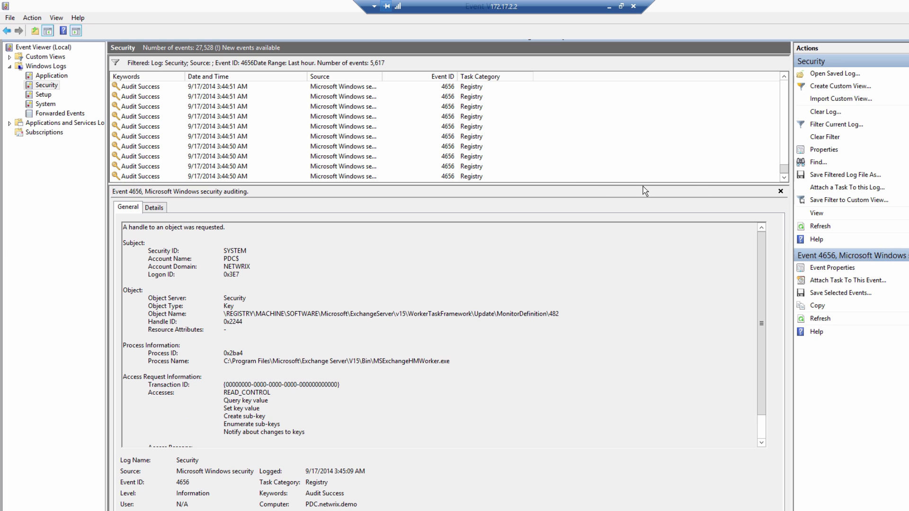
Inspect the 3:44:54 Registry events and explorer.exe access to the Accounting & Finance folder
{"action": "left_click", "coordinate": [484, 168]}
{"action": "key", "text": "Home"}
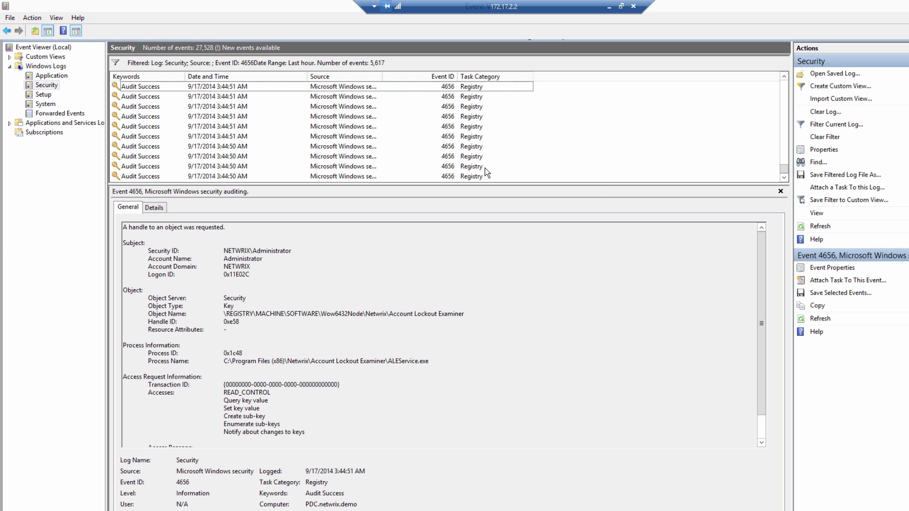
{"action": "key", "text": "Down"}
{"action": "key", "text": "Down"}
{"action": "key", "text": "Down"}
{"action": "key", "text": "Down"}
{"action": "key", "text": "Down"}
{"action": "key", "text": "Down"}
{"action": "key", "text": "Down"}
{"action": "key", "text": "Down"}
{"action": "key", "text": "Down"}
{"action": "key", "text": "Down"}
{"action": "key", "text": "Down"}
{"action": "key", "text": "Down"}
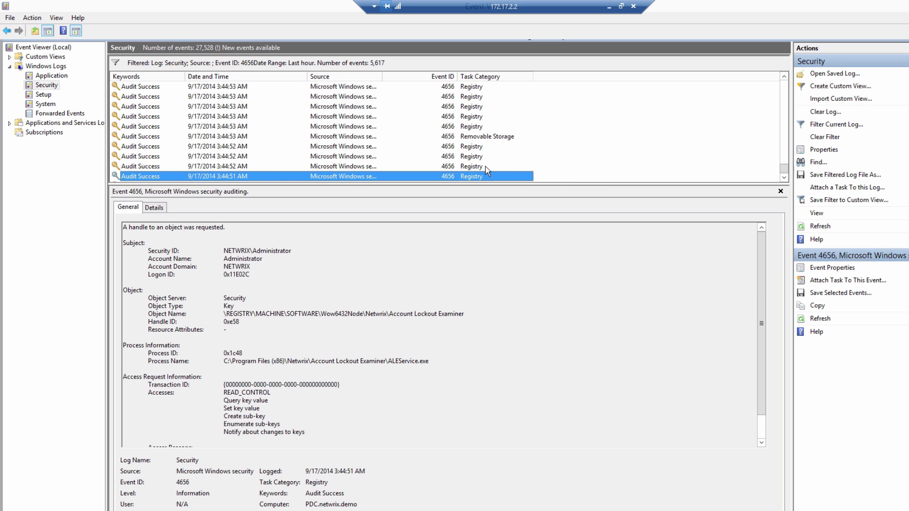
{"action": "left_click", "coordinate": [487, 137]}
{"action": "key", "text": "Home"}
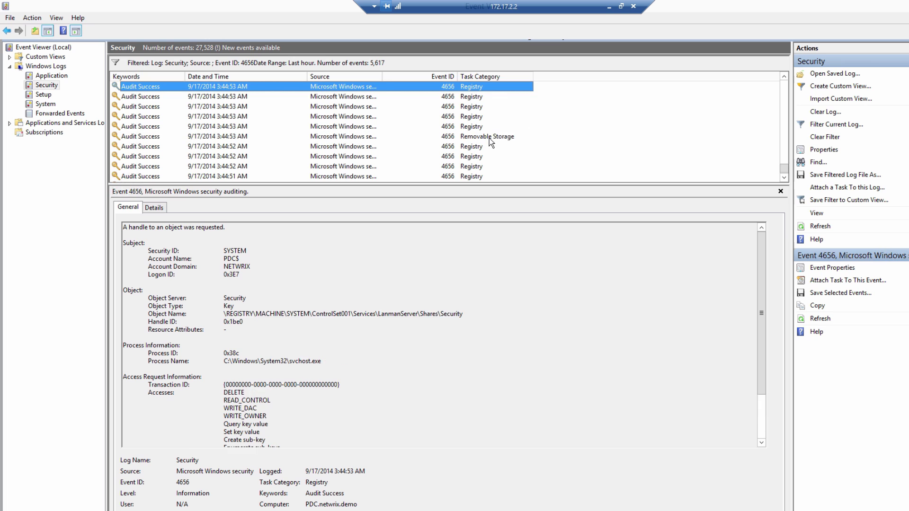
{"action": "key", "text": "Up"}
{"action": "key", "text": "Up"}
{"action": "key", "text": "Up"}
{"action": "key", "text": "Up"}
{"action": "key", "text": "Up"}
{"action": "key", "text": "Up"}
{"action": "key", "text": "Up"}
{"action": "key", "text": "Up"}
{"action": "key", "text": "Up"}
{"action": "key", "text": "Up"}
{"action": "key", "text": "Up"}
{"action": "key", "text": "Up"}
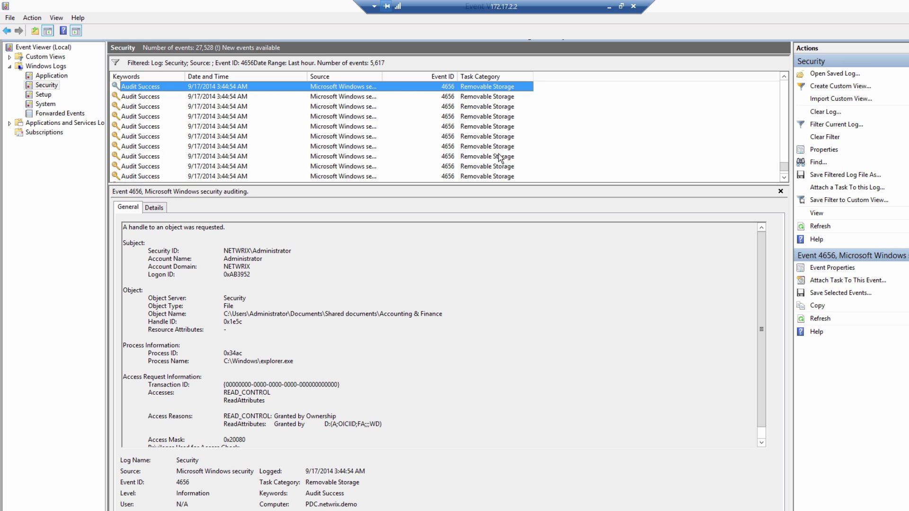
{"action": "left_click", "coordinate": [501, 158]}
{"action": "scroll", "coordinate": [500, 158], "scroll_direction": "down", "scroll_amount": 4}
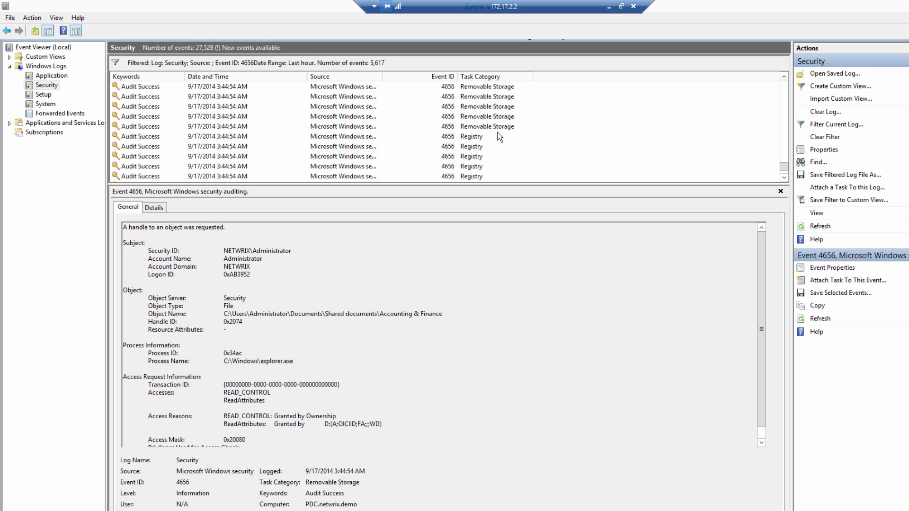
{"action": "left_click", "coordinate": [498, 134]}
{"action": "key", "text": "Up"}
{"action": "key", "text": "Up"}
{"action": "key", "text": "Up"}
{"action": "key", "text": "Up"}
{"action": "key", "text": "Up"}
{"action": "key", "text": "Up"}
{"action": "key", "text": "Up"}
{"action": "key", "text": "Up"}
{"action": "key", "text": "Up"}
{"action": "key", "text": "Up"}
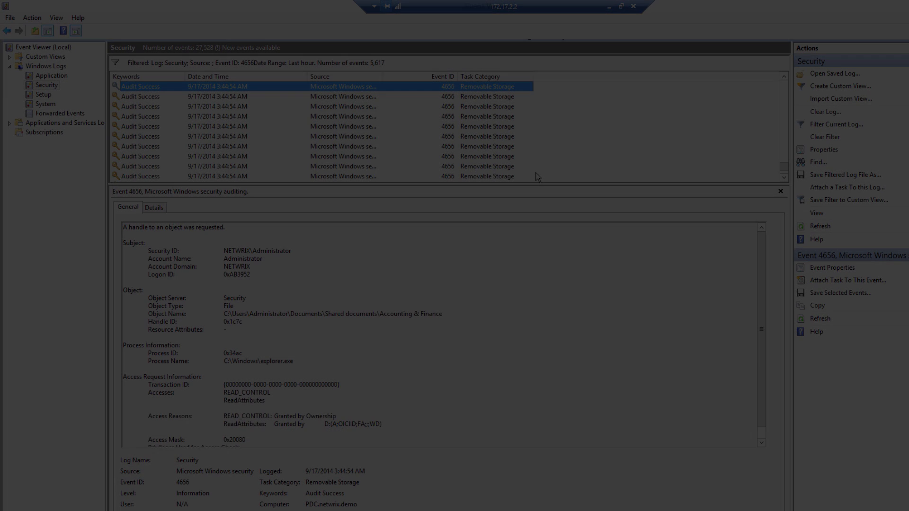